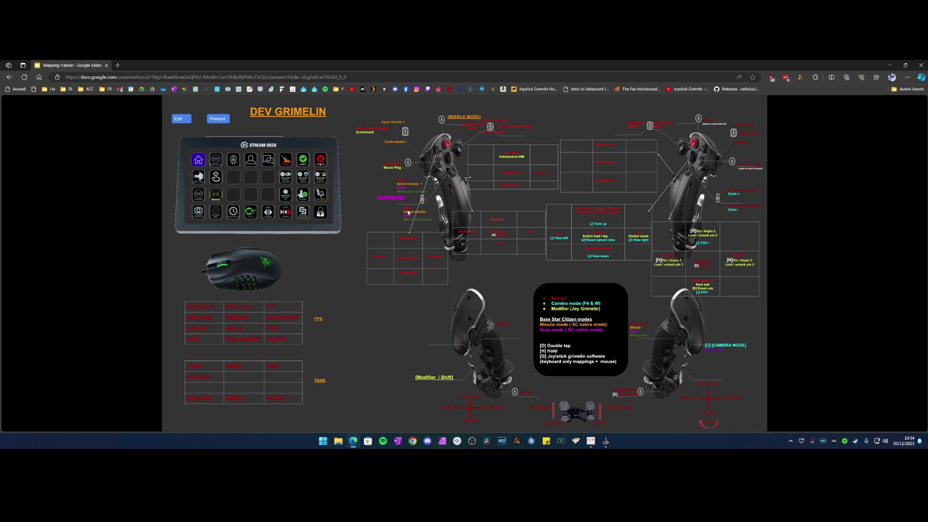
Step: Switch from the browser to Joystick Gremlin, stop the running profile and set the vJoy Monitor clear of its window
left_click(890, 65)
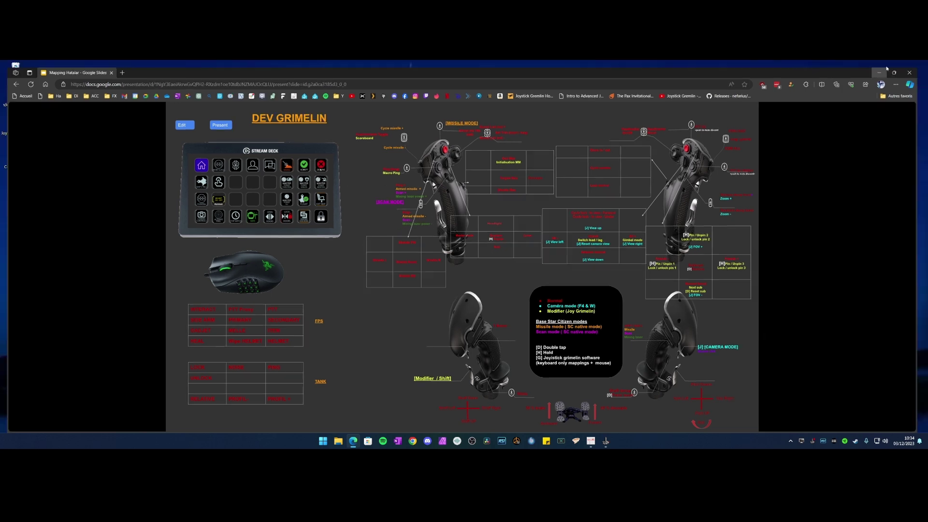
left_click_drag(385, 82, 436, 85)
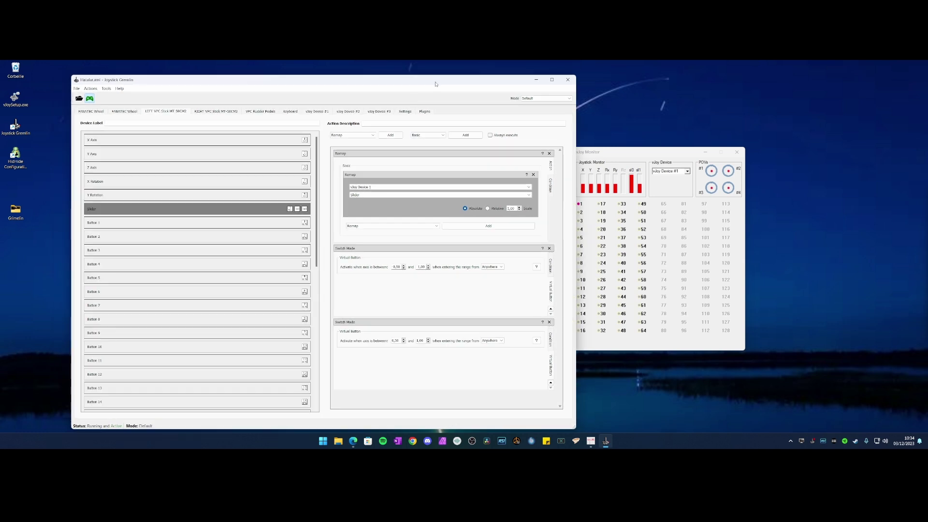
left_click(90, 99)
left_click_drag(634, 152, 675, 145)
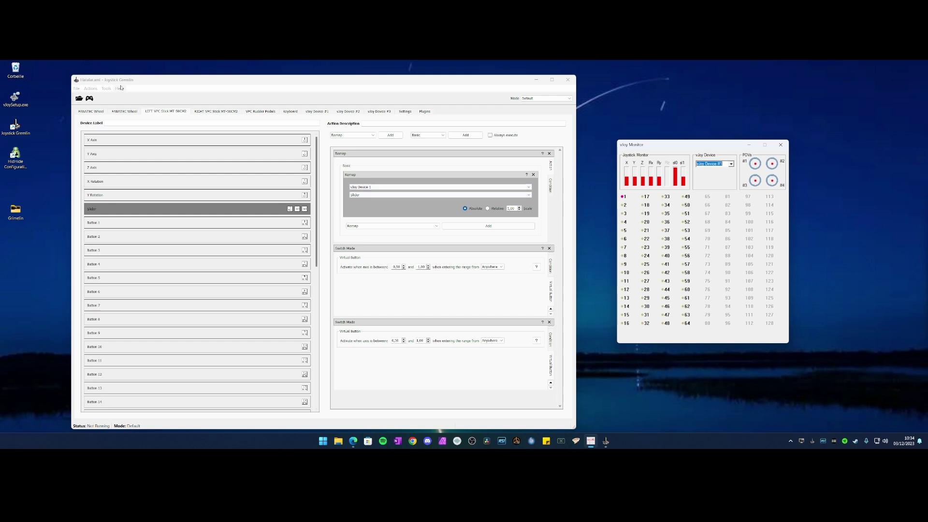
Step: Open the Mode Manager to show the profile's modes and their parents
left_click(91, 89)
mouse_move(106, 90)
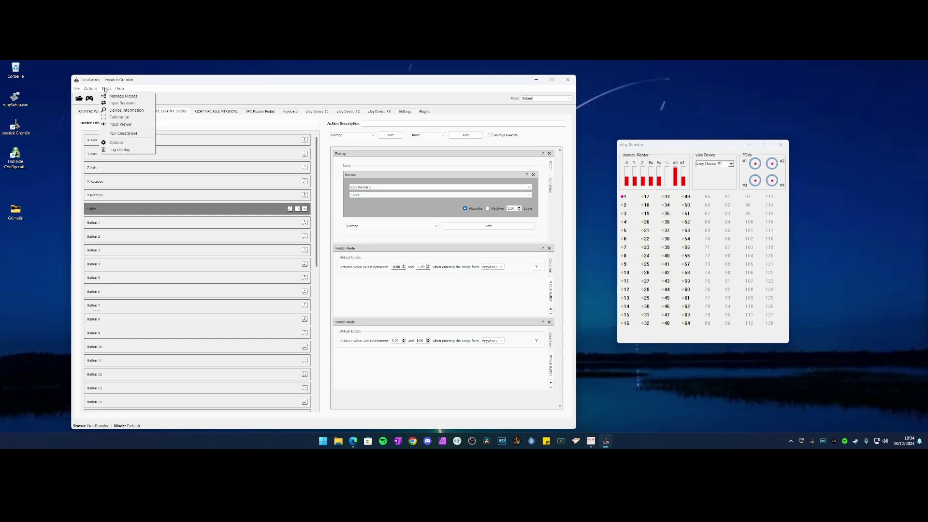
left_click(123, 97)
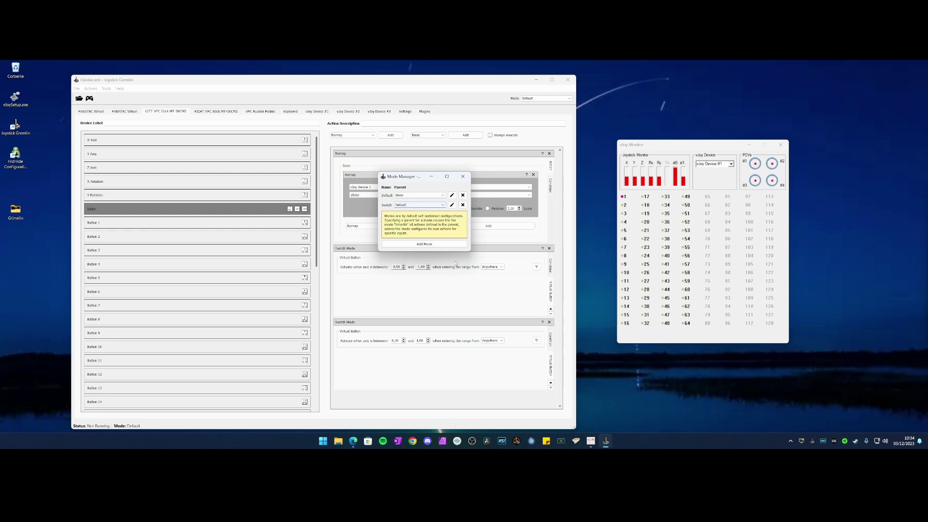
Step: Switch to the browser's joystick mapping slide and compare its modifier layout with the modes in the Mode Manager
left_click(355, 442)
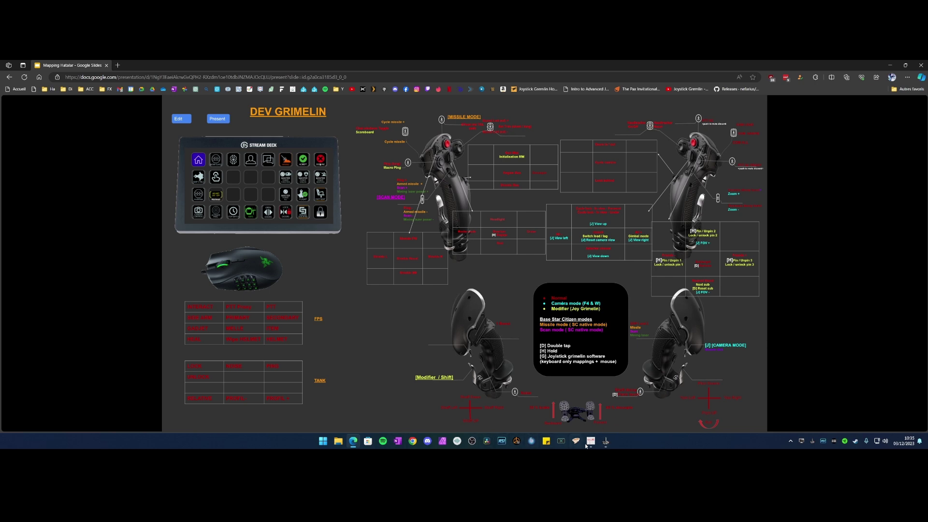
left_click(606, 441)
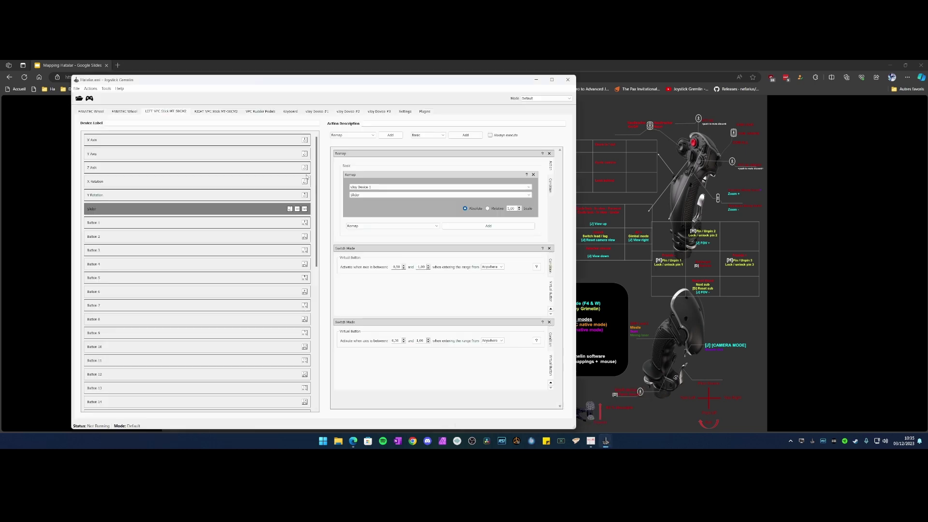
mouse_move(606, 441)
left_click(627, 411)
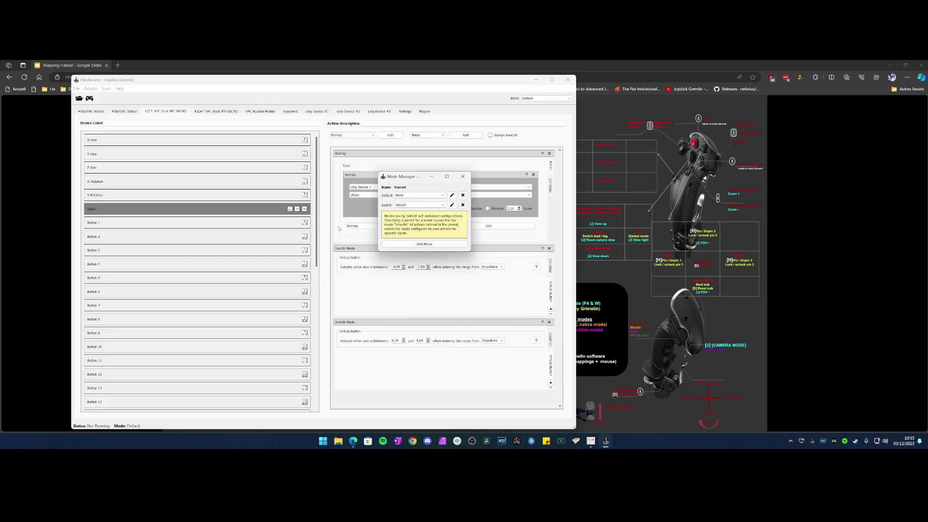
left_click(642, 295)
left_click(569, 339)
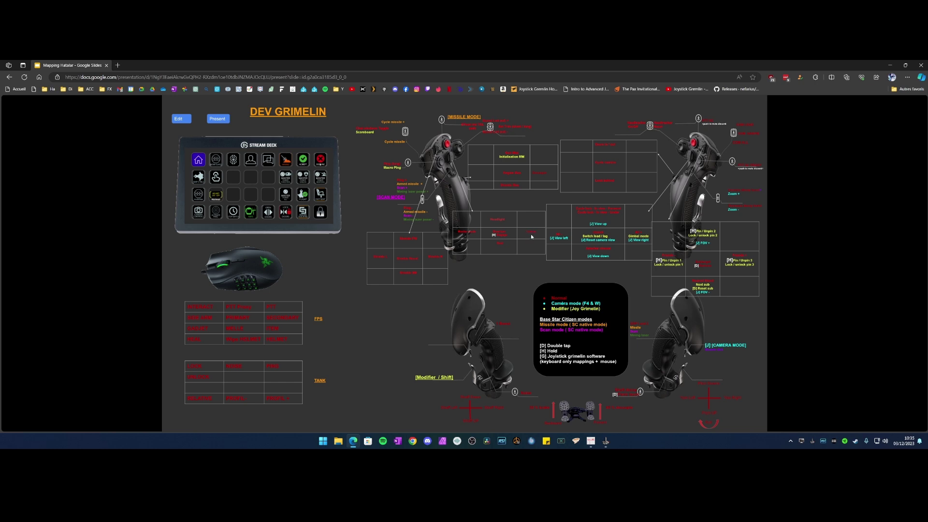
Step: Bring the Mode Manager forward over the mapping slide and check the parent options of the Switch mode
mouse_move(606, 440)
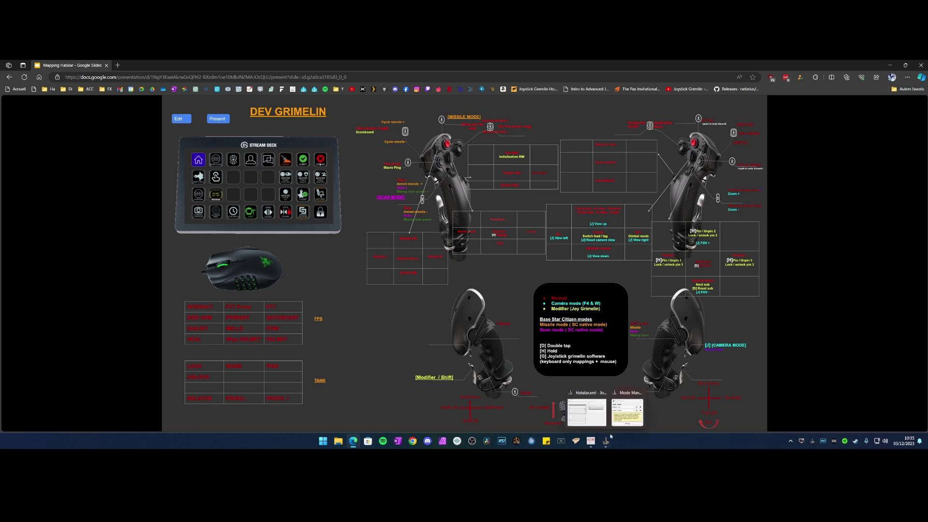
left_click(617, 417)
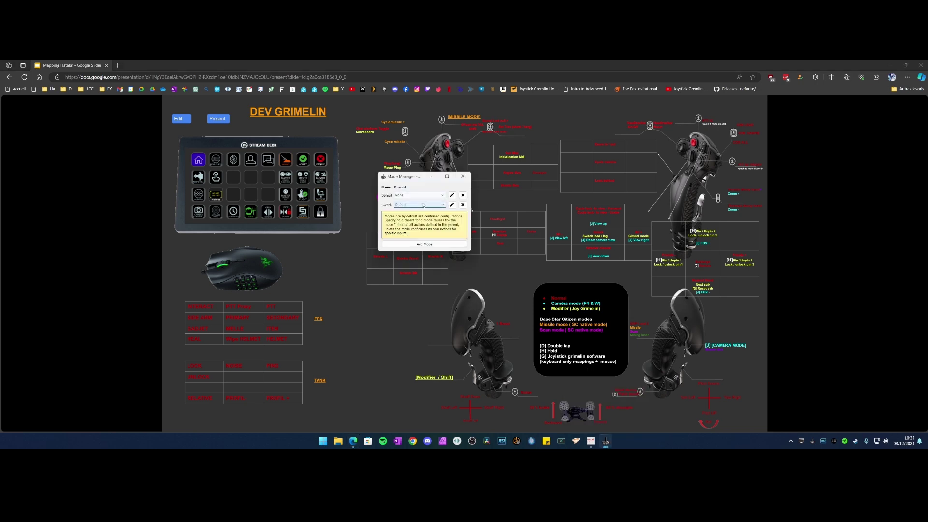
left_click(420, 205)
left_click(420, 207)
Step: Return from the browser to Joystick Gremlin and close the Mode Manager
left_click(503, 251)
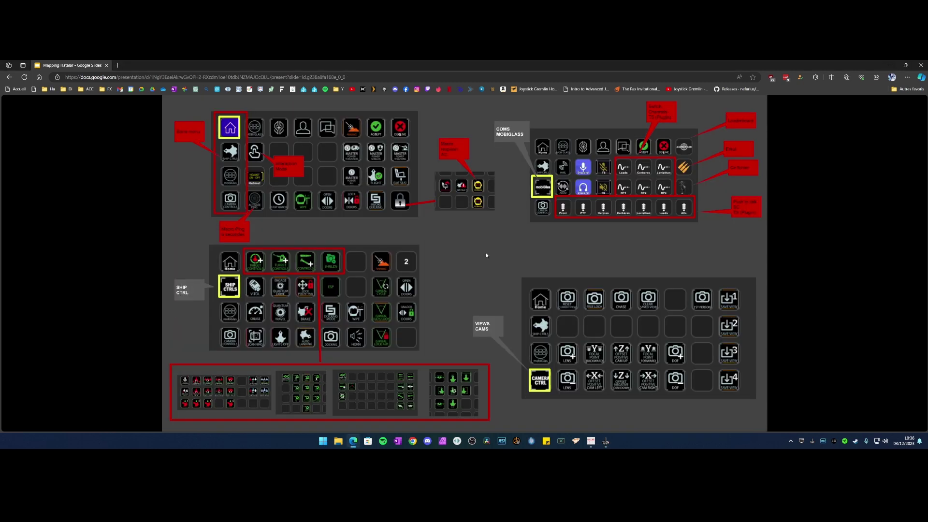
left_click(890, 65)
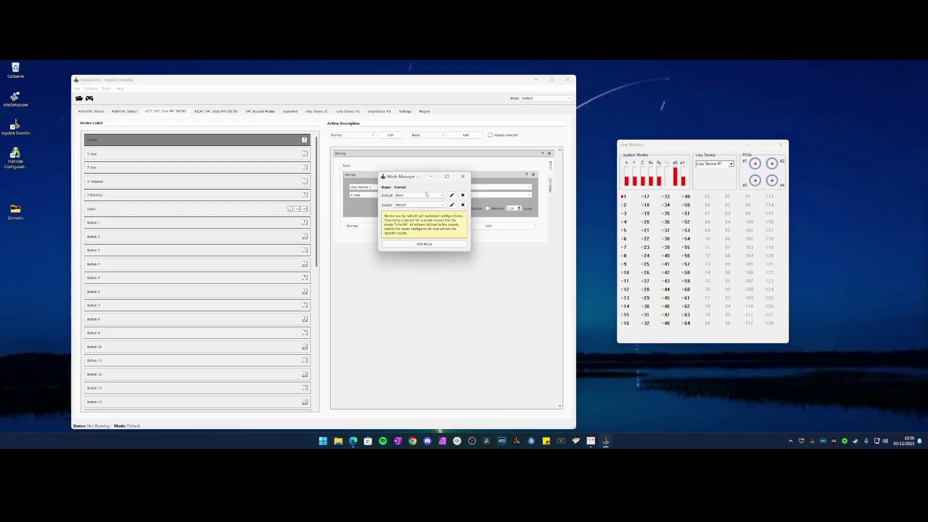
left_click(462, 176)
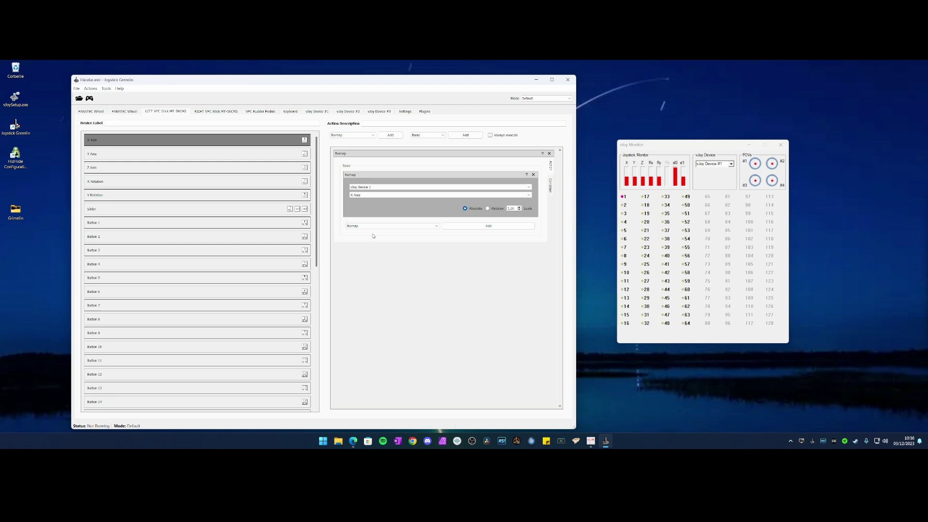
Step: Display the Switch mode, review the left stick's mapped buttons in it, and return to the Default mode
left_click_drag(367, 85, 397, 86)
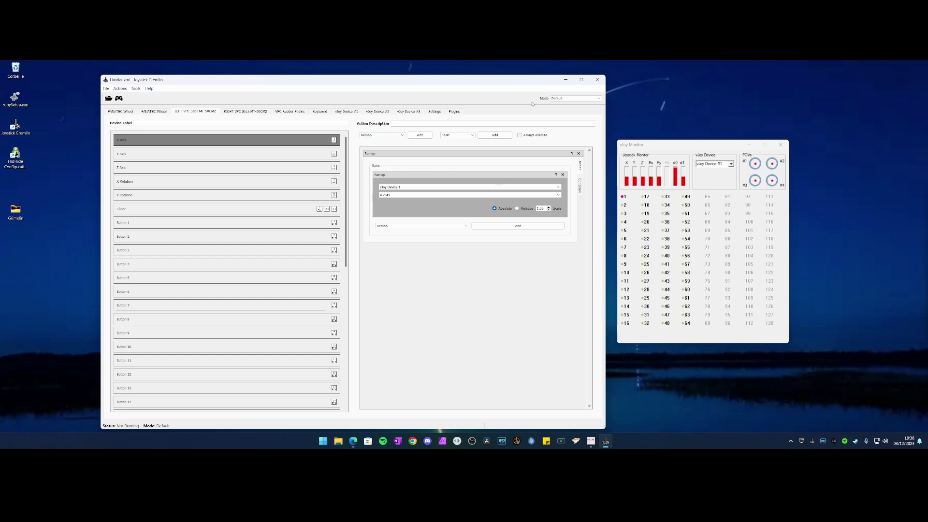
left_click(575, 98)
left_click(566, 108)
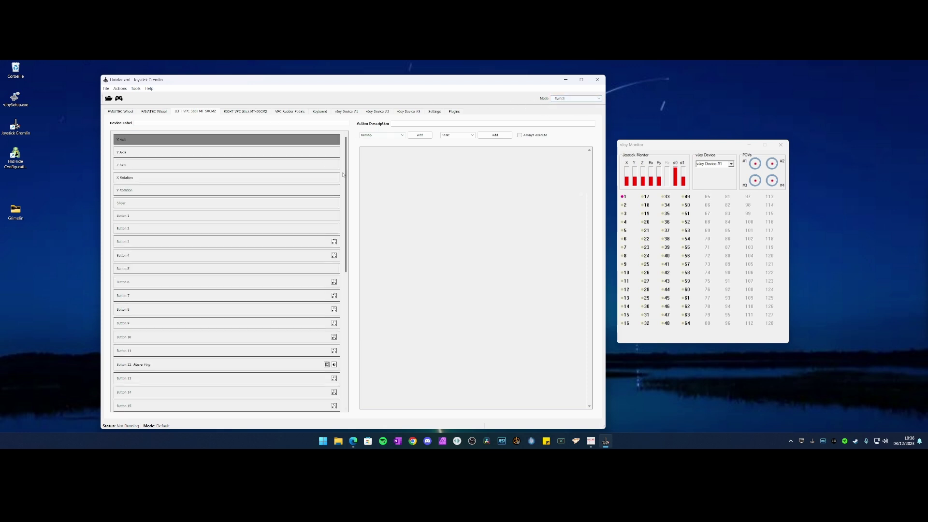
scroll(248, 268, "down", 5)
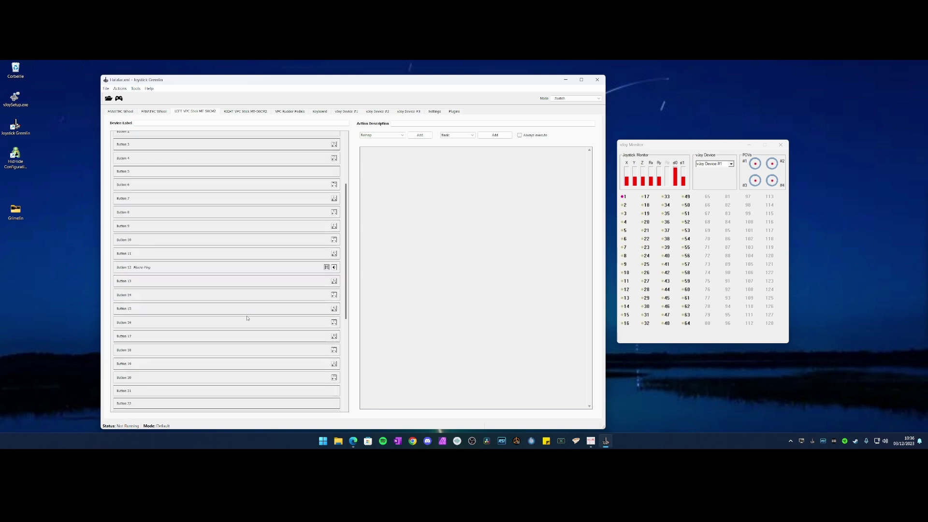
scroll(274, 262, "up", 5)
left_click(597, 98)
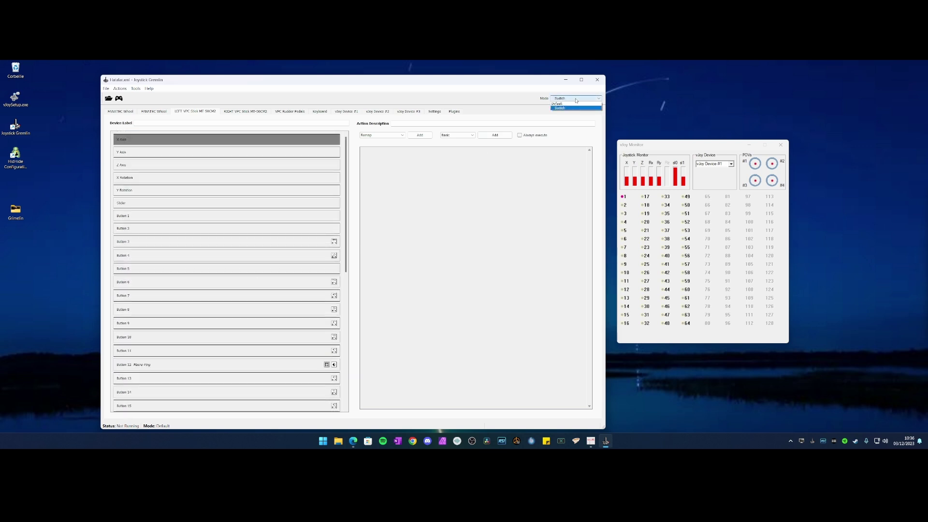
left_click(563, 103)
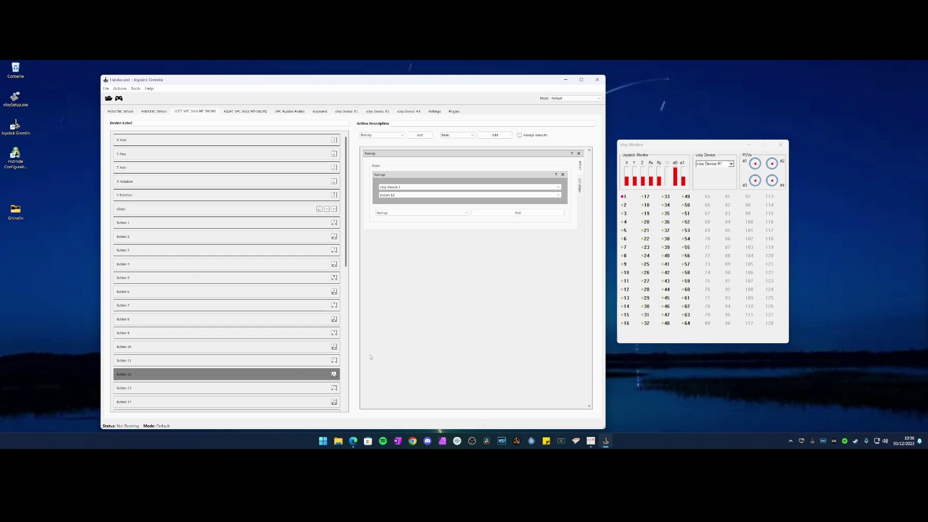
Step: Add a Temporary Mode Switch action to the left stick's Button 12 with Switch as the target mode
left_click(387, 135)
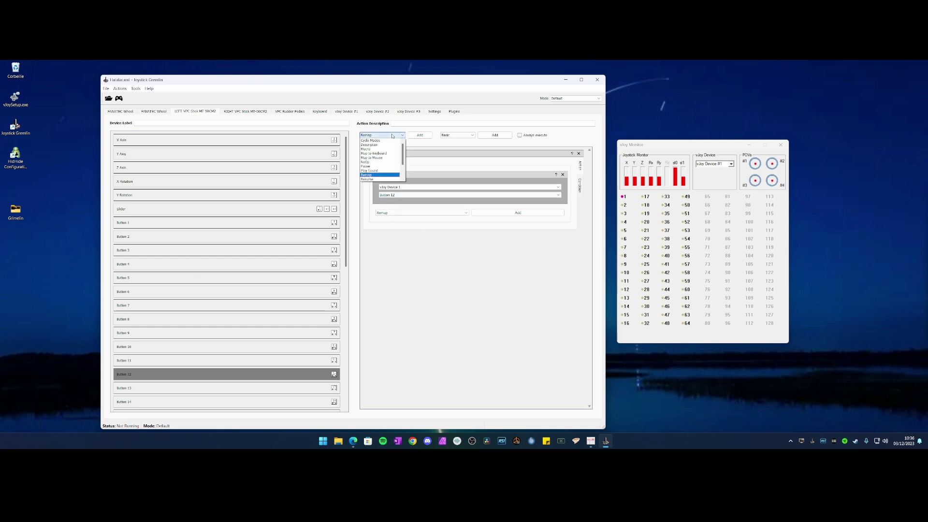
left_click_drag(404, 153, 403, 165)
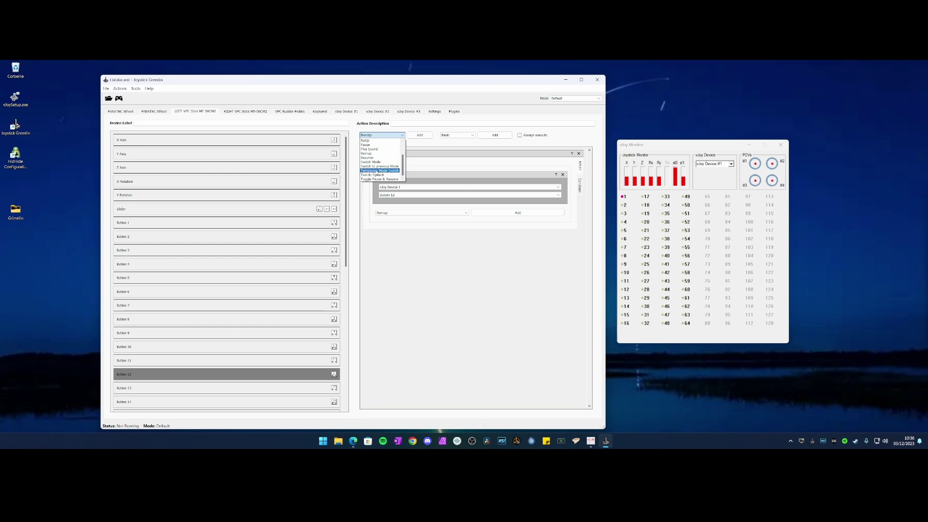
left_click(376, 171)
left_click(420, 135)
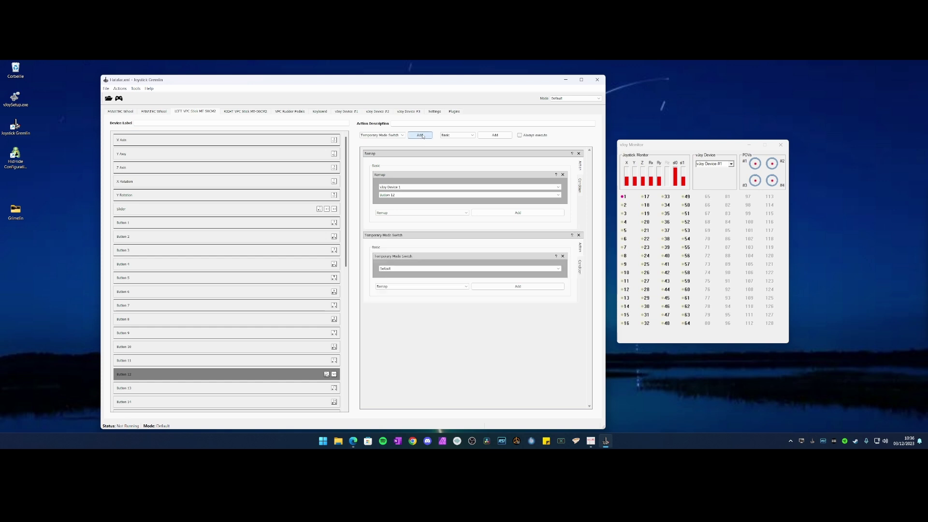
left_click(396, 268)
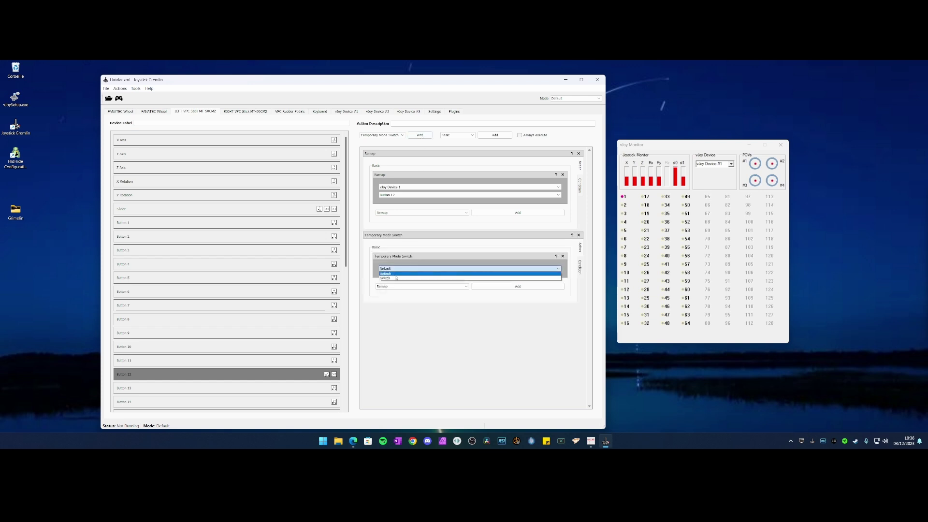
left_click(396, 279)
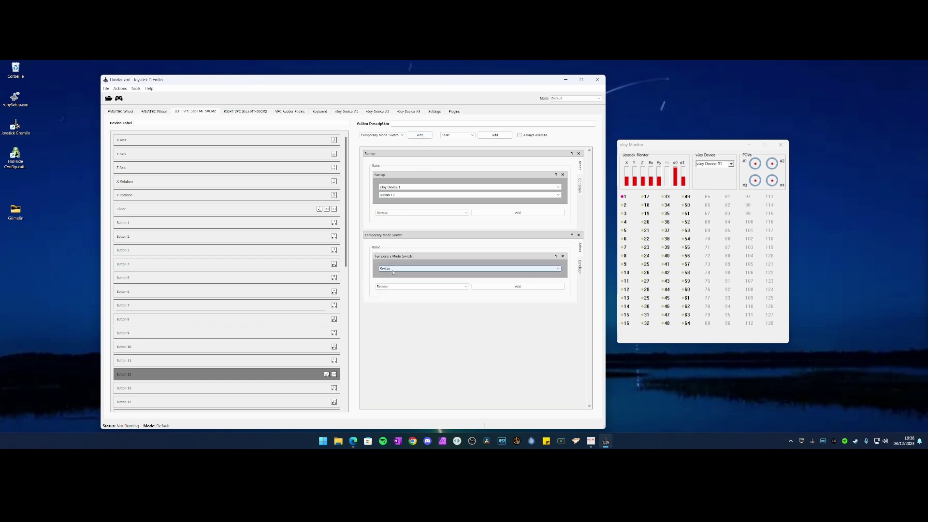
Step: Activate the profile to test the temporary mode switch, and remove that action from Button 12
left_click(119, 98)
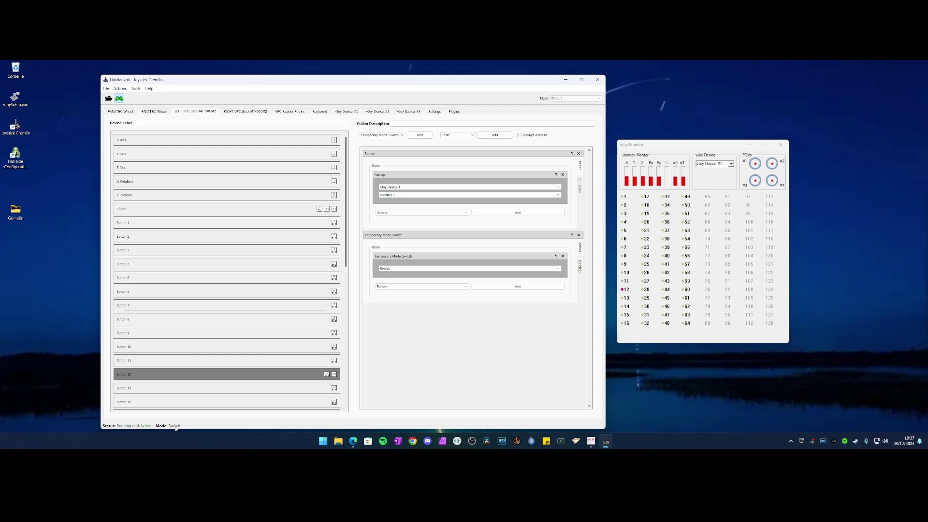
left_click(579, 235)
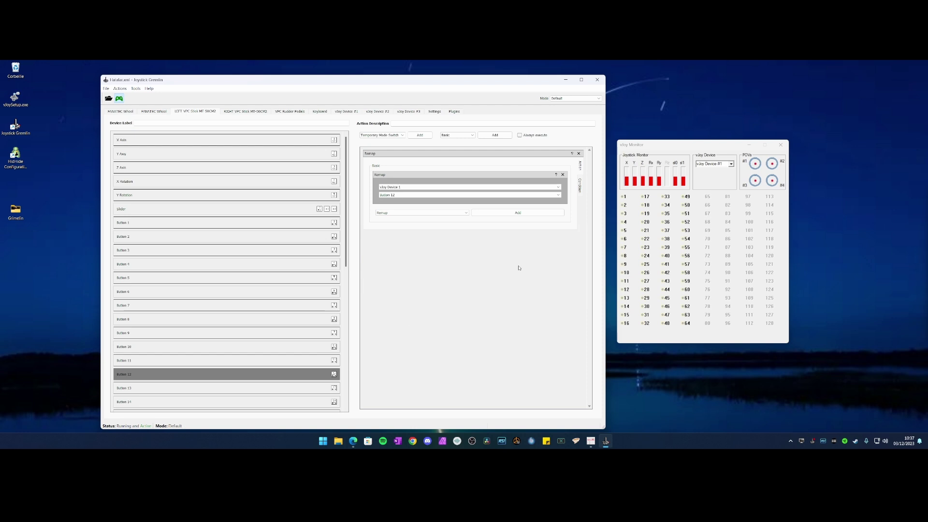
Step: Select the left stick's Slider and try adding extra Switch Mode actions to it
left_click(242, 213)
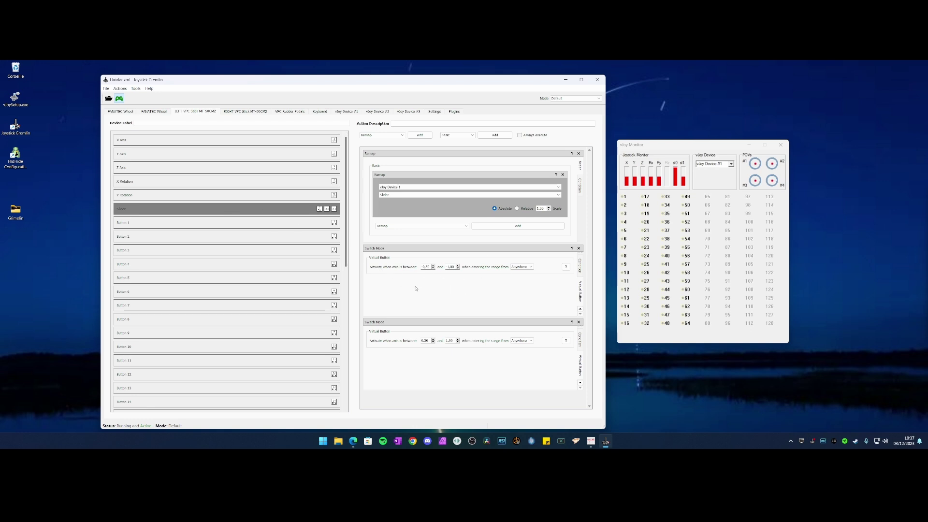
left_click(376, 137)
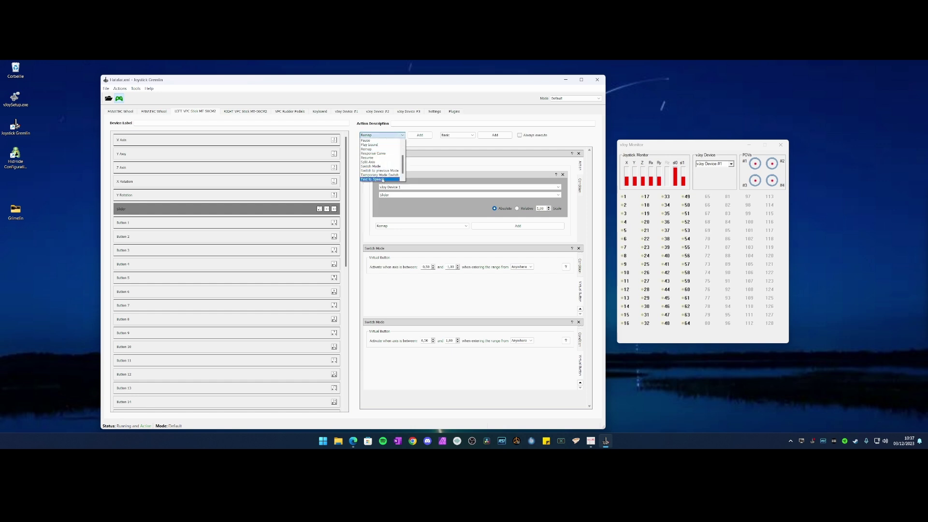
left_click(372, 167)
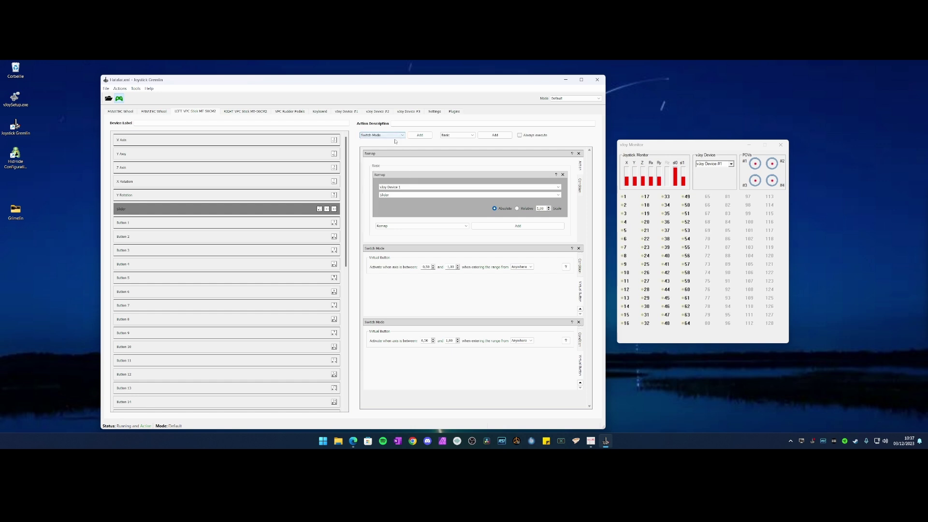
left_click(425, 138)
scroll(532, 290, "down", 5)
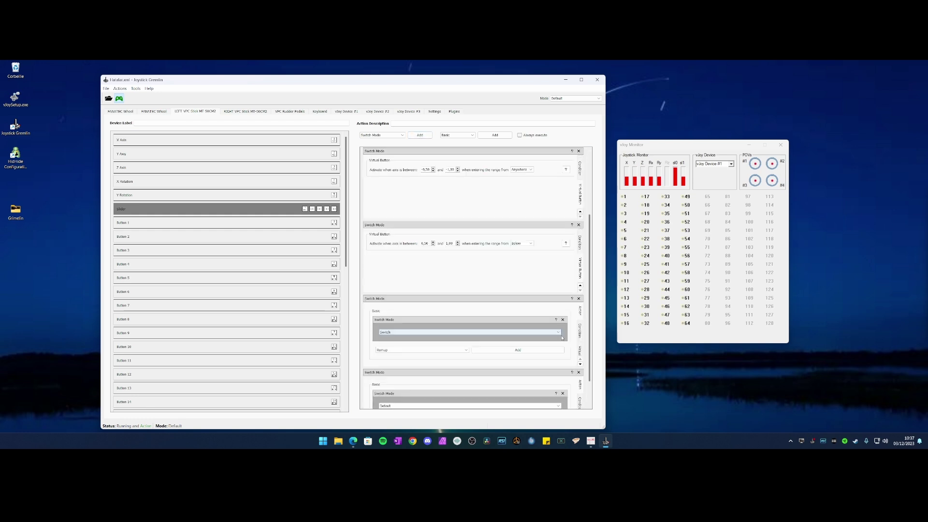
scroll(488, 308, "up", 5)
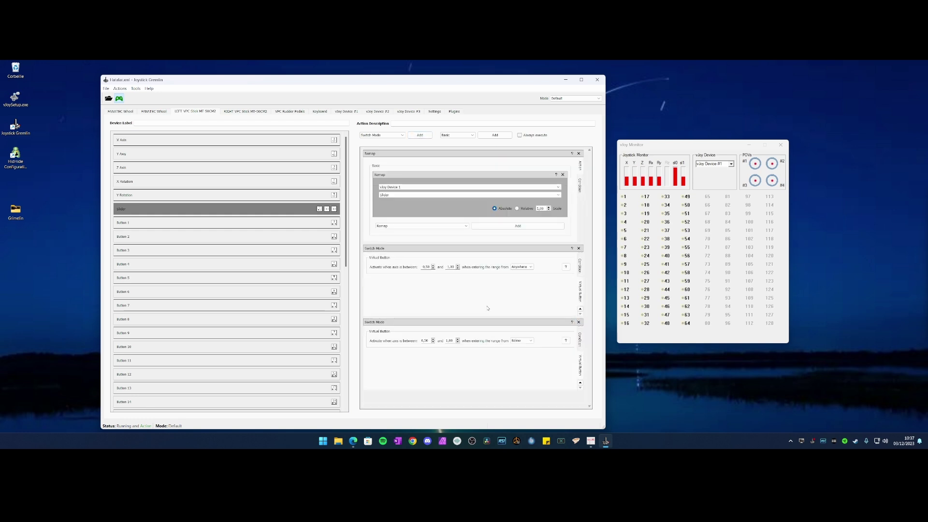
Step: Examine the target modes and virtual button ranges of the Slider's two Switch Mode actions, and show the selectable modes
scroll(580, 268, "up", 2)
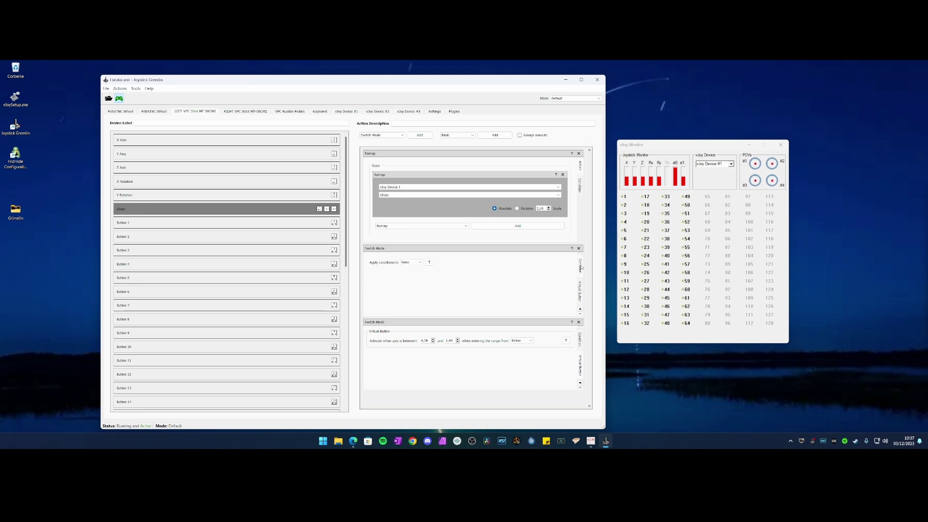
scroll(581, 342, "up", 2)
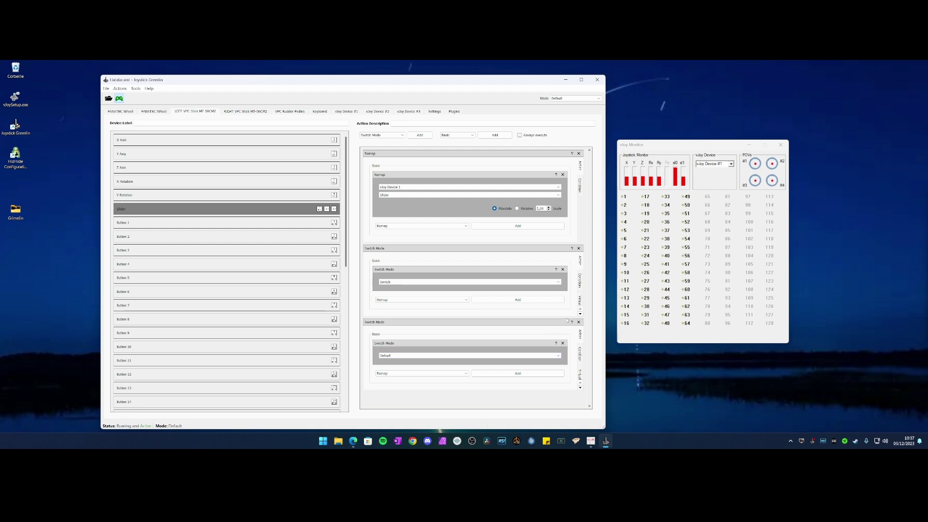
left_click(581, 299)
left_click(581, 377)
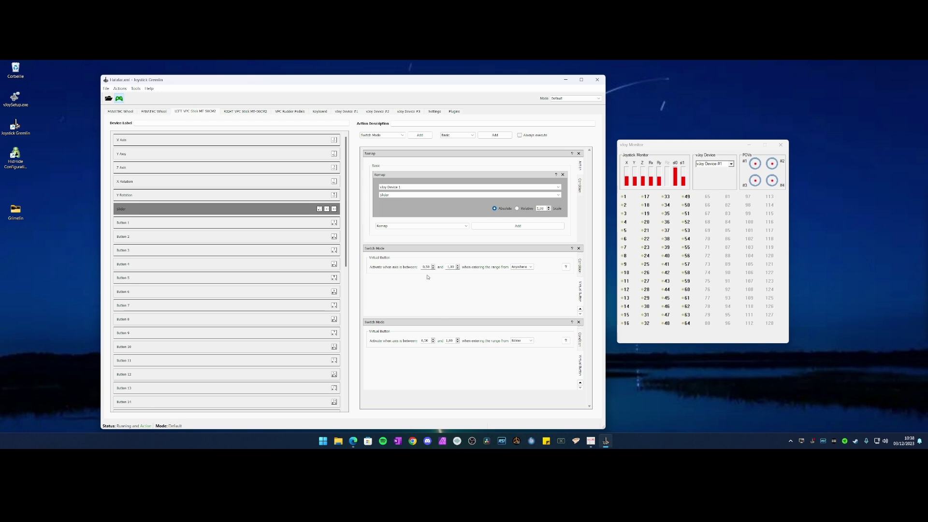
left_click(566, 99)
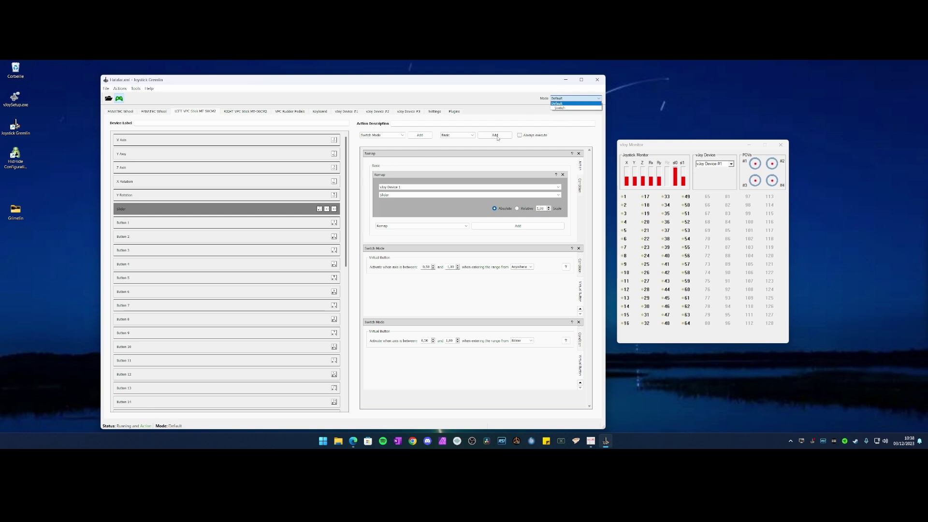
Step: Display the Switch mode's mappings for the left stick, deactivate the running profile, and select Button 3
left_click(562, 108)
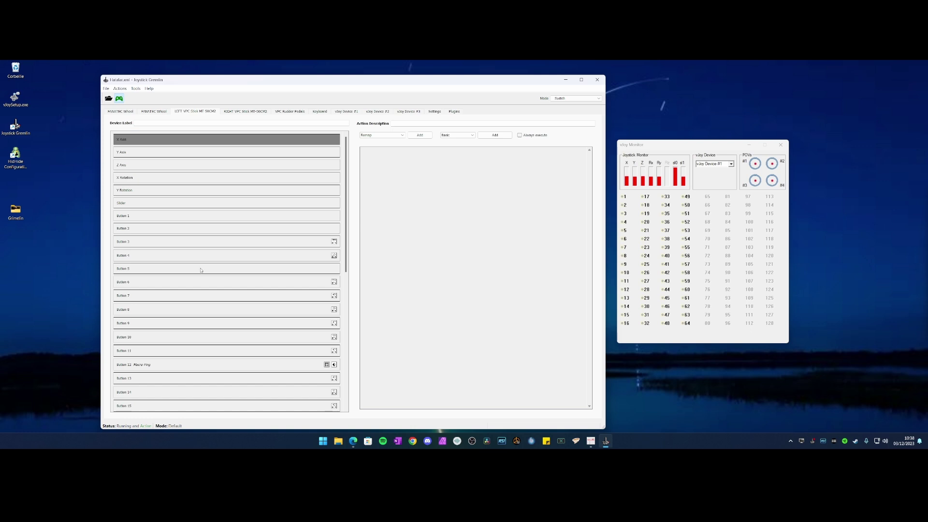
left_click(118, 98)
left_click(214, 238)
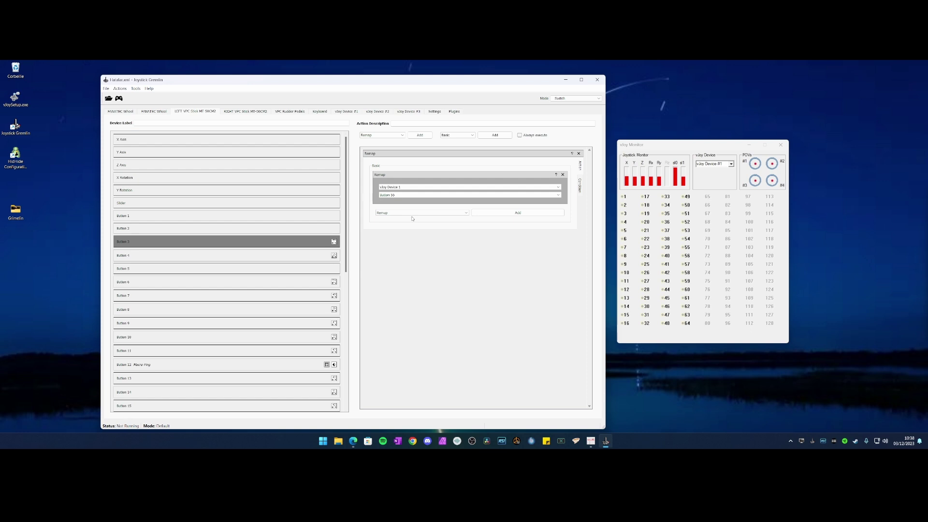
Step: Return to the Default mode's mappings and view the remap of Button 36, the left stick's last button
left_click(564, 99)
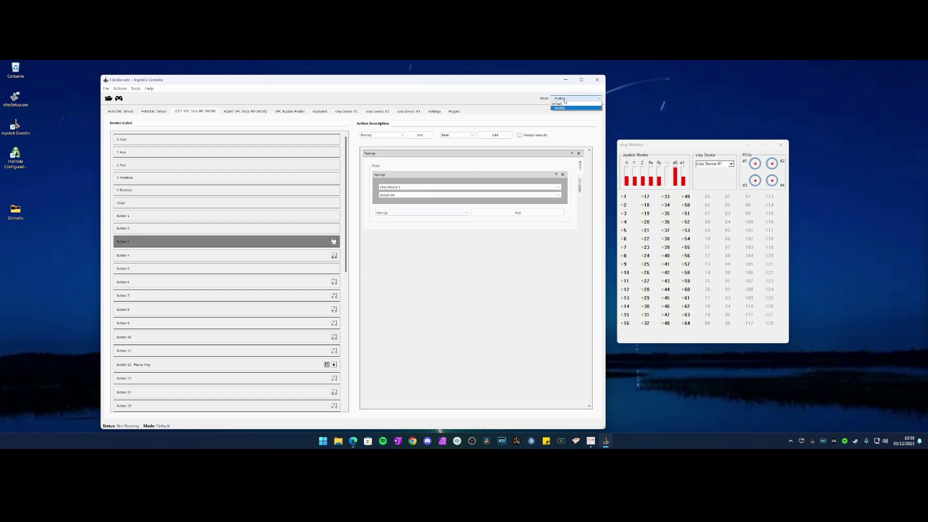
left_click(561, 104)
scroll(291, 306, "down", 7)
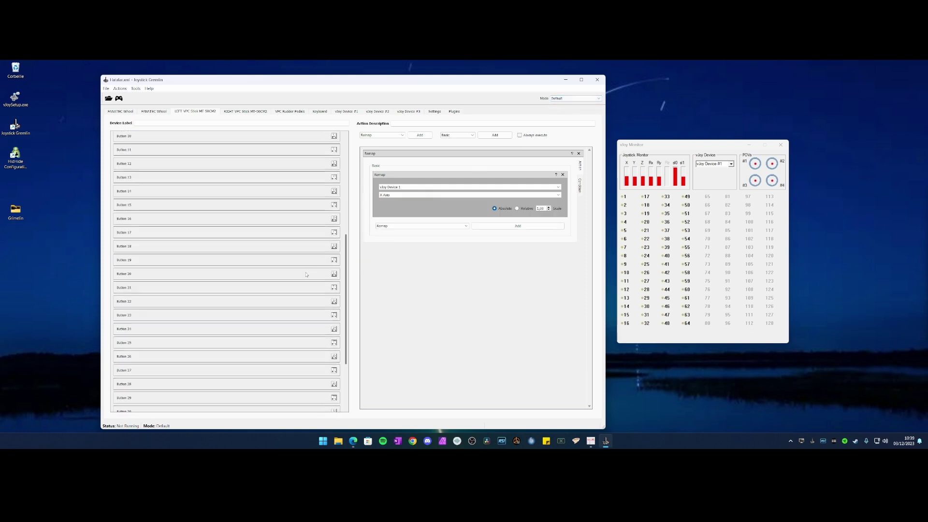
left_click(155, 406)
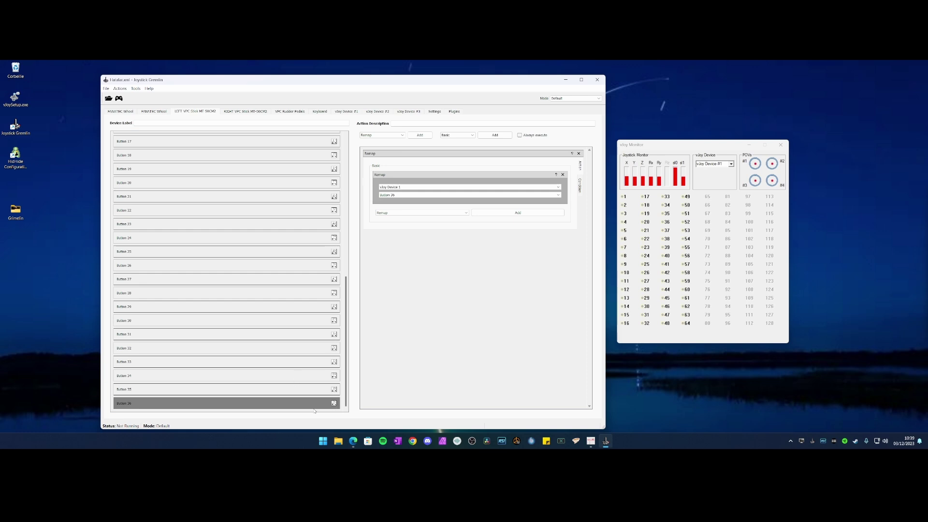
Step: Display the Switch mode's mappings again and view the remap assigned to Button 3
left_click(580, 100)
left_click(575, 105)
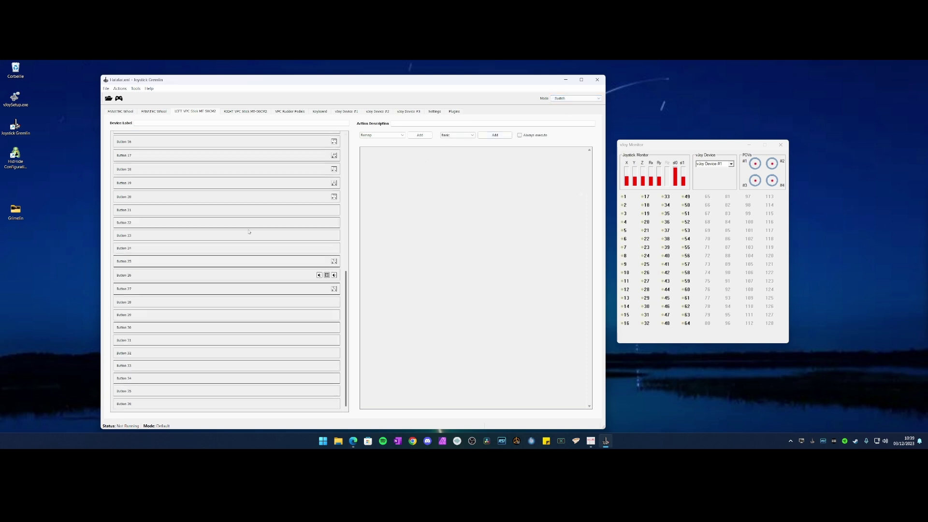
scroll(249, 232, "up", 10)
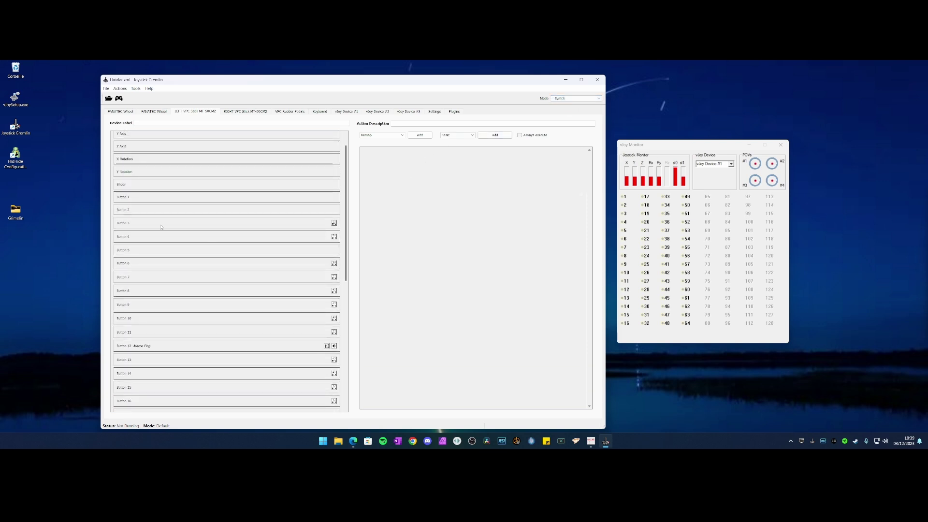
left_click(150, 224)
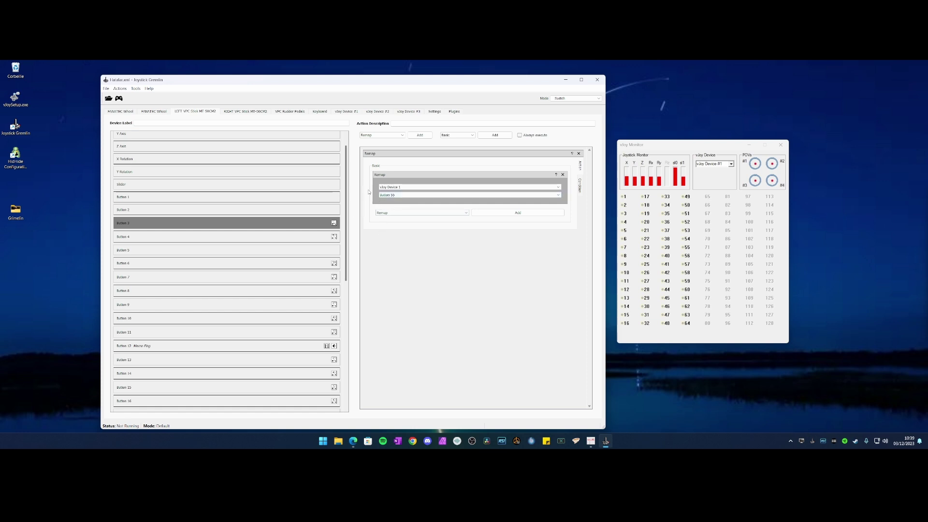
Step: Review the left stick's Switch mode actions on Buttons 6 to 13 and on Button 18
left_click(304, 264)
left_click(298, 278)
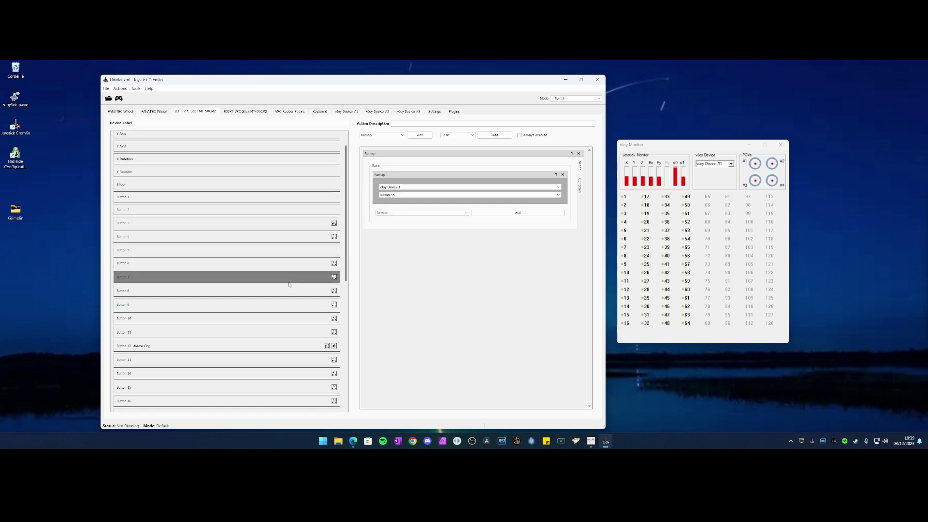
left_click(290, 291)
left_click(283, 305)
left_click(274, 319)
left_click(275, 333)
left_click(278, 346)
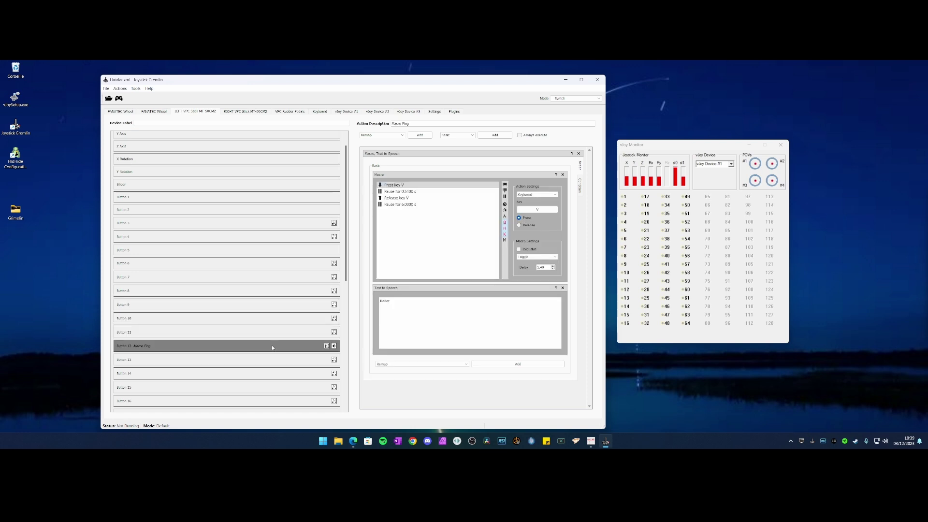
scroll(279, 334, "down", 1)
left_click(280, 327)
scroll(279, 338, "down", 2)
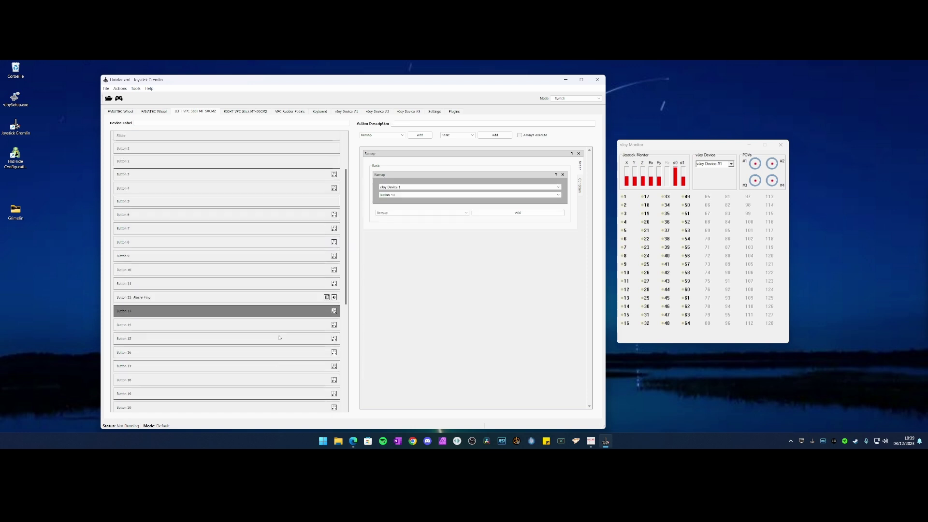
left_click(296, 364)
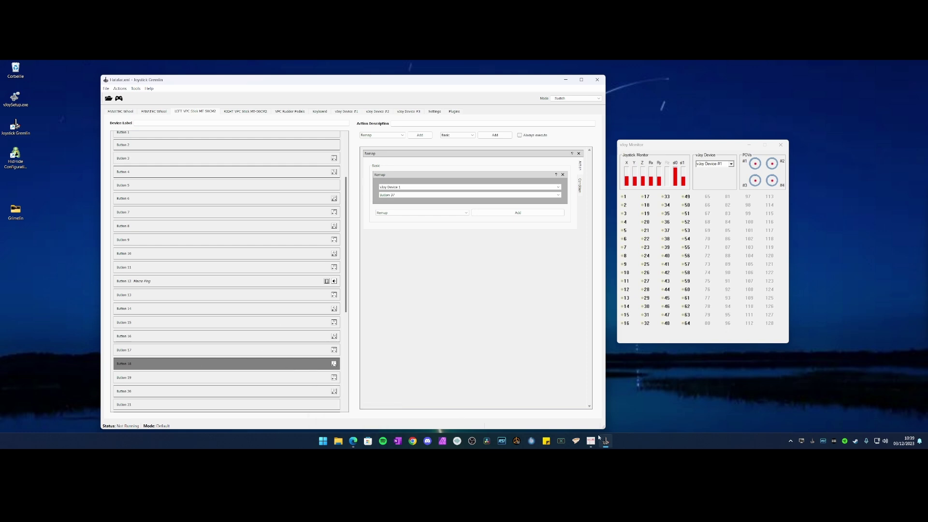
Step: View the joystick layout slide of the mapping presentation in the web browser, and return to Joystick Gremlin
left_click(354, 441)
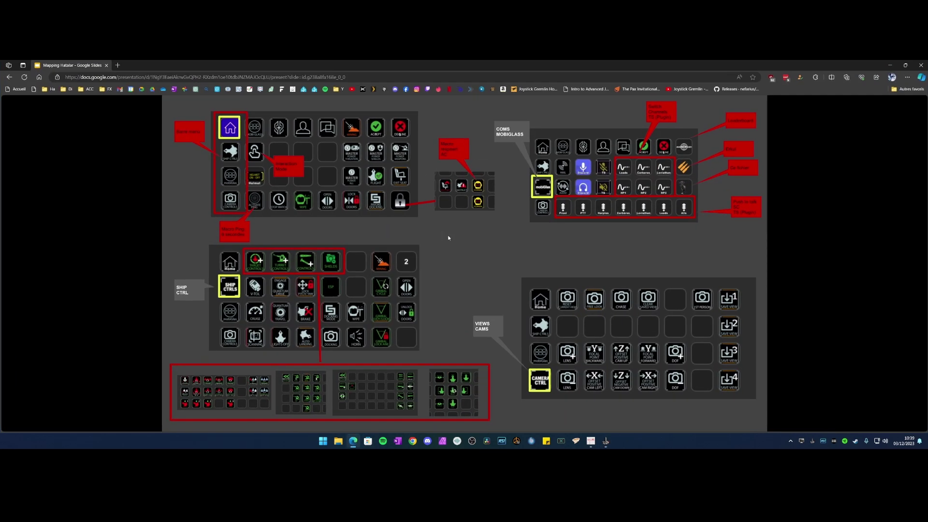
key("Right")
key("Left")
key("Left")
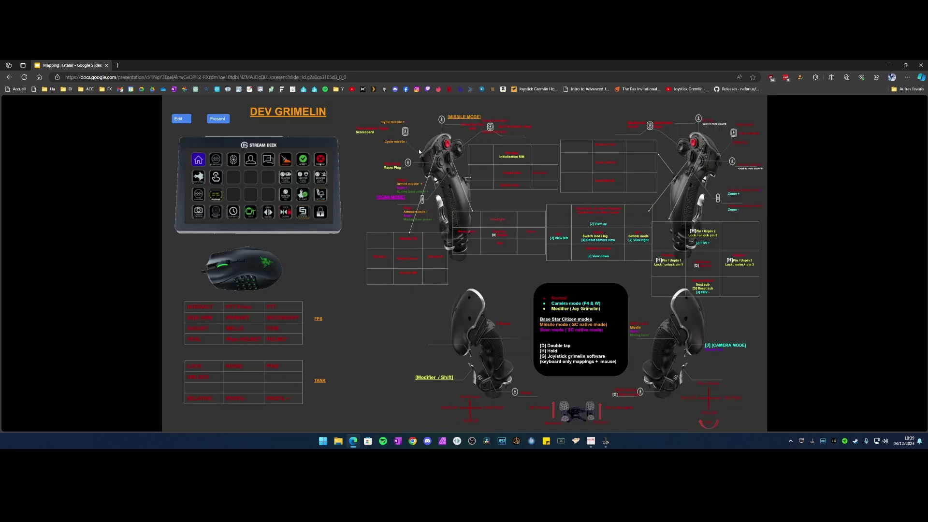
key("alt+Tab")
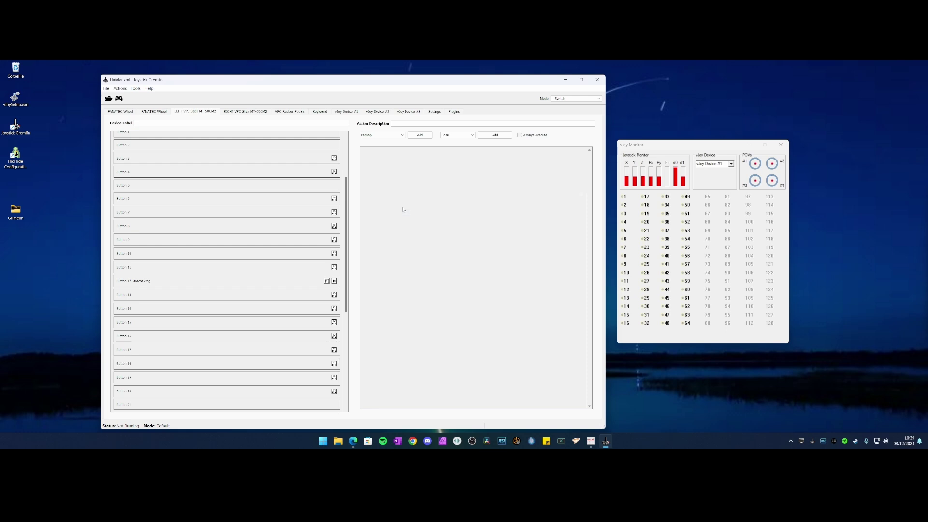
Step: Check the Switch mode remaps of the left stick's Buttons 18, 19 and 20
left_click(234, 375)
left_click(284, 364)
left_click(292, 379)
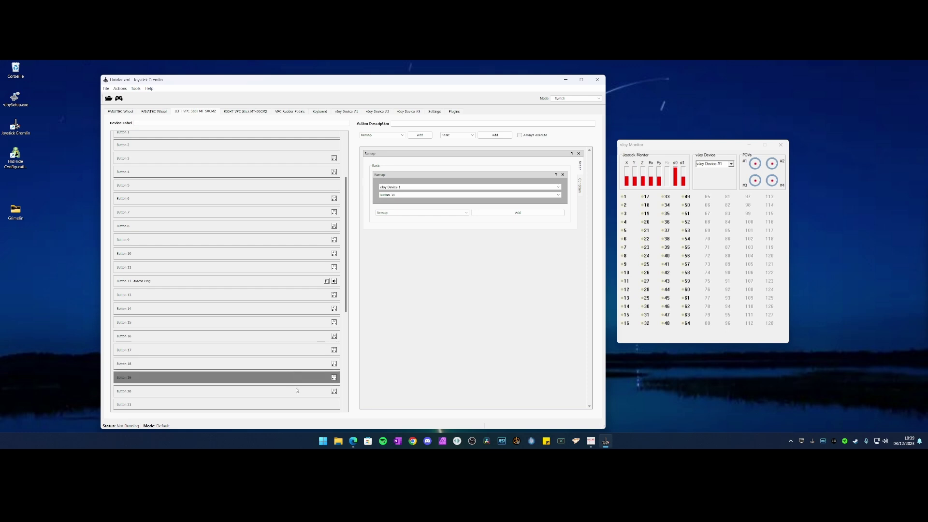
left_click(297, 391)
scroll(298, 366, "down", 1)
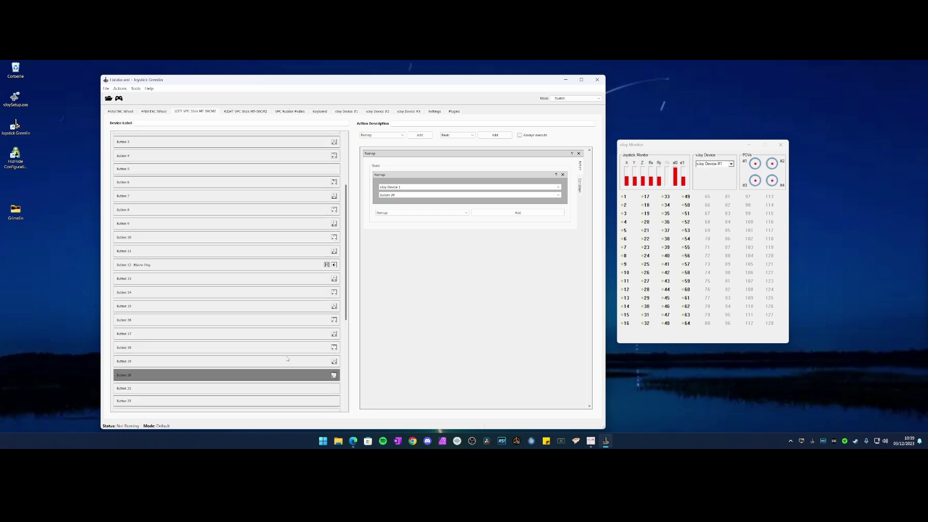
scroll(319, 266, "up", 4)
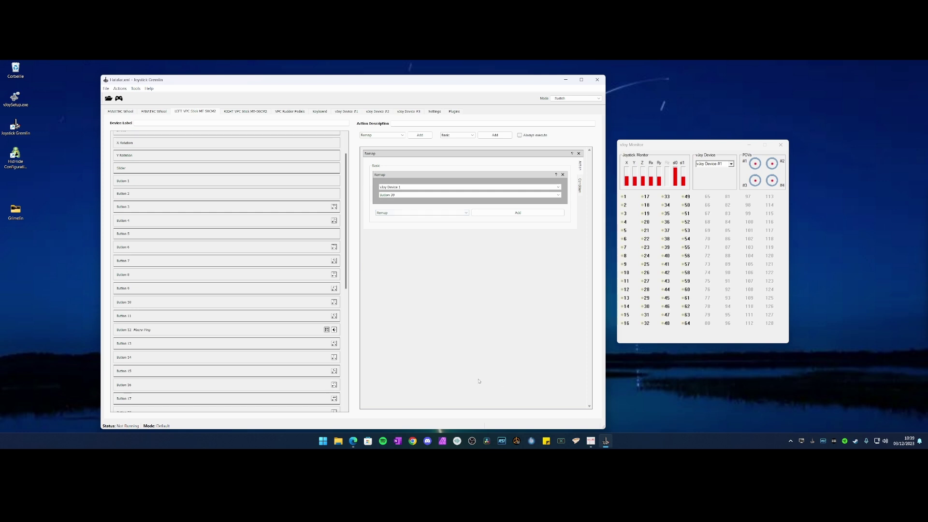
Step: Consult the mapping presentation in the web browser, and view Button 12's macro and Text to Speech actions in Joystick Gremlin
left_click(353, 441)
left_click(286, 334)
scroll(276, 329, "down", 4)
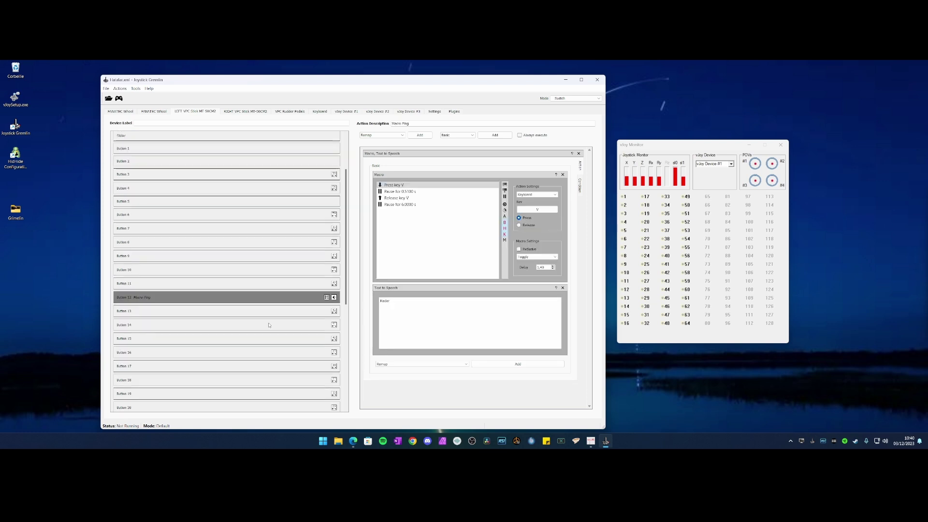
Step: Examine Button 26's key macro and its two Text to Speech actions in the Switch mode
left_click(261, 356)
scroll(435, 309, "down", 10)
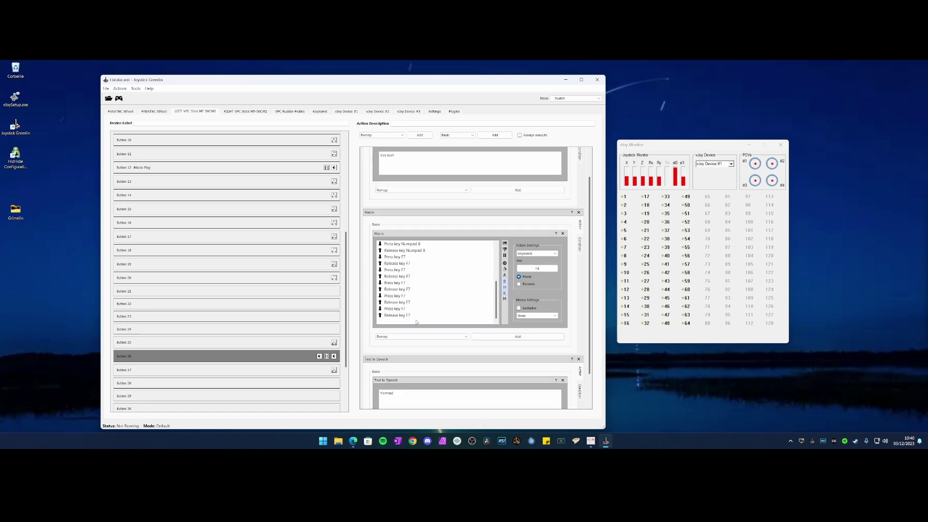
left_click(277, 361)
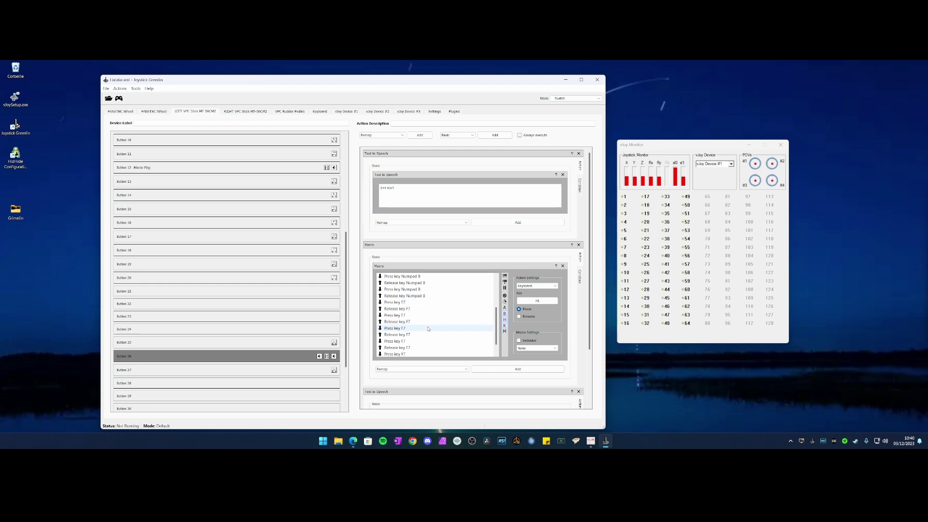
scroll(429, 327, "down", 1)
scroll(413, 326, "down", 2)
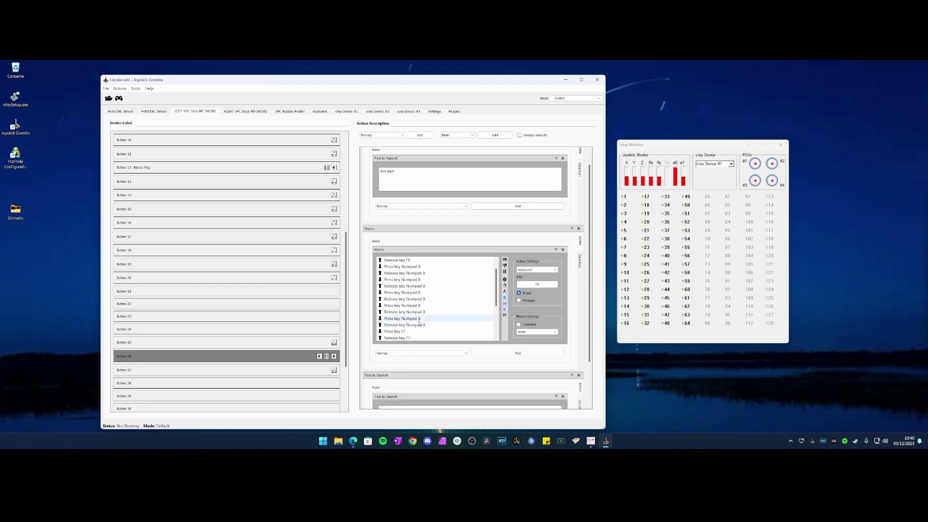
scroll(406, 351, "down", 1)
scroll(406, 351, "down", 3)
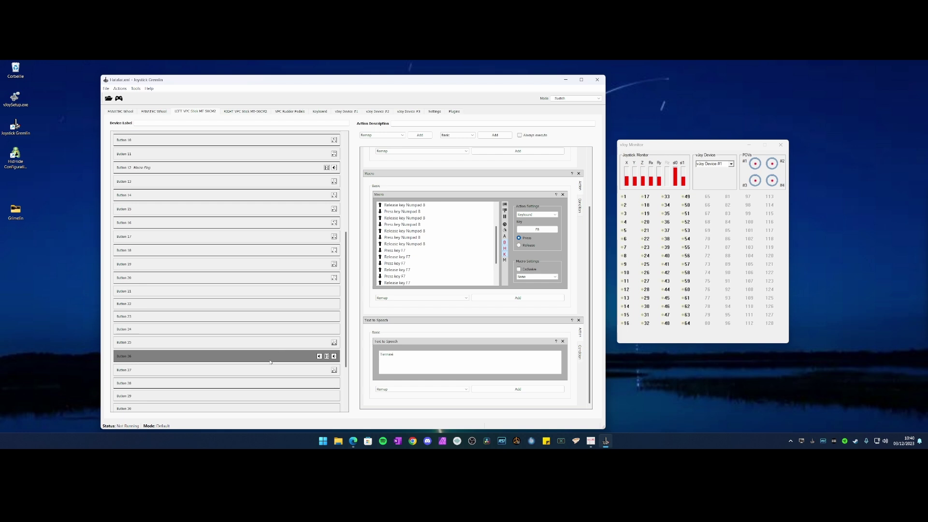
scroll(415, 314, "up", 2)
scroll(278, 326, "up", 3)
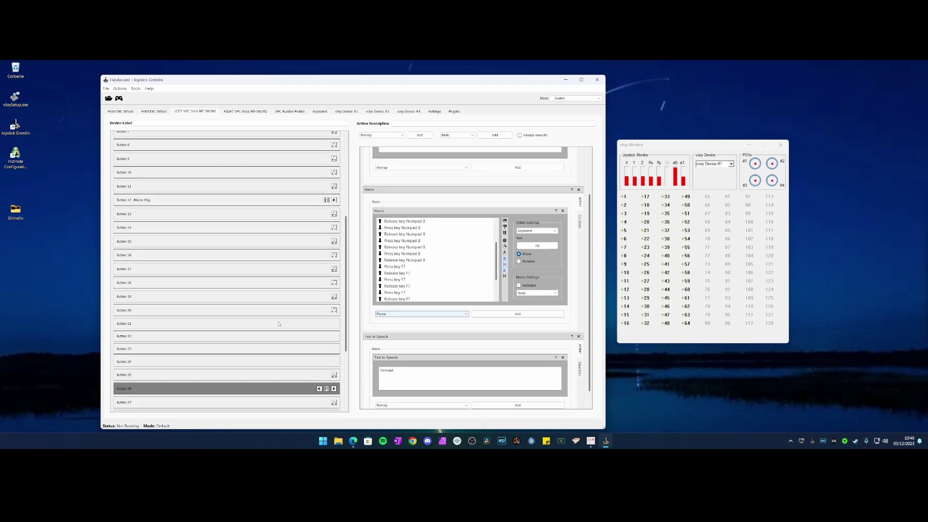
scroll(275, 328, "up", 3)
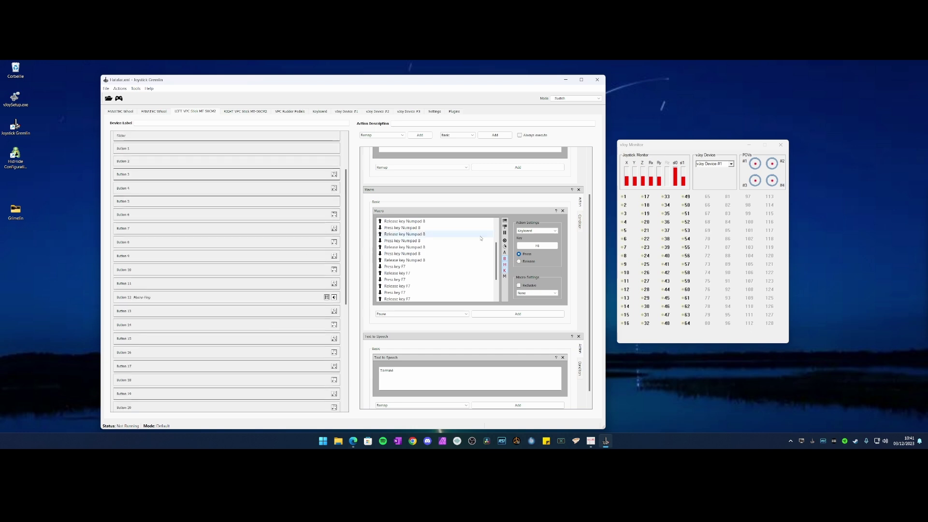
Step: Move the vJoy Monitor slightly away from the editor, cancel the save prompt, and activate the current profile
left_click_drag(697, 146, 713, 150)
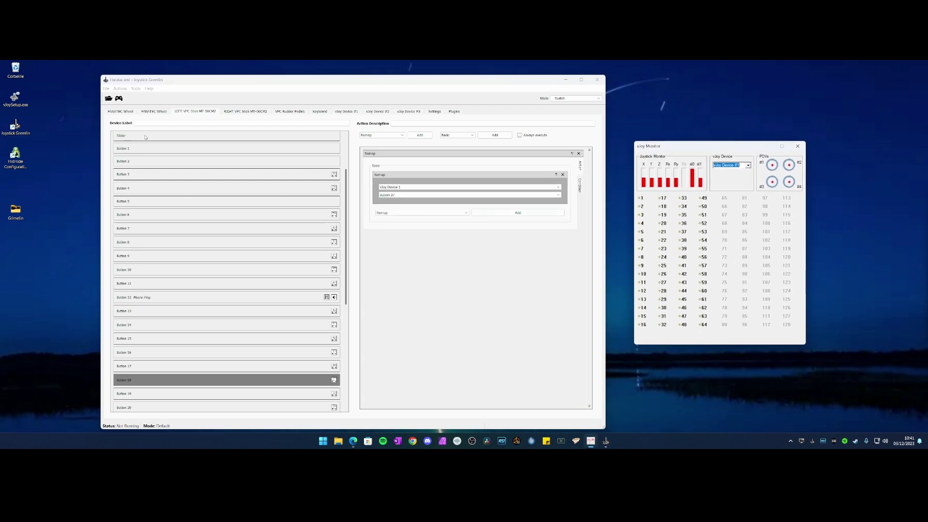
left_click(109, 98)
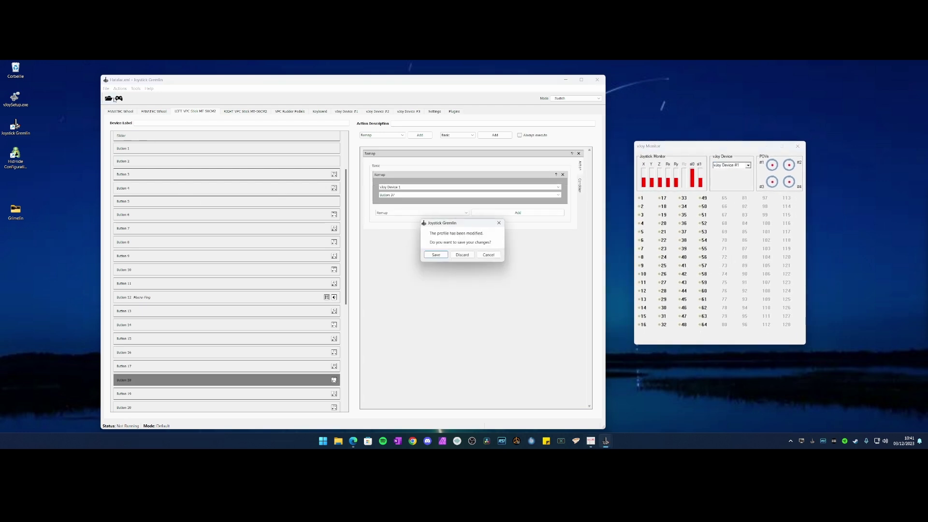
left_click(490, 255)
left_click(119, 99)
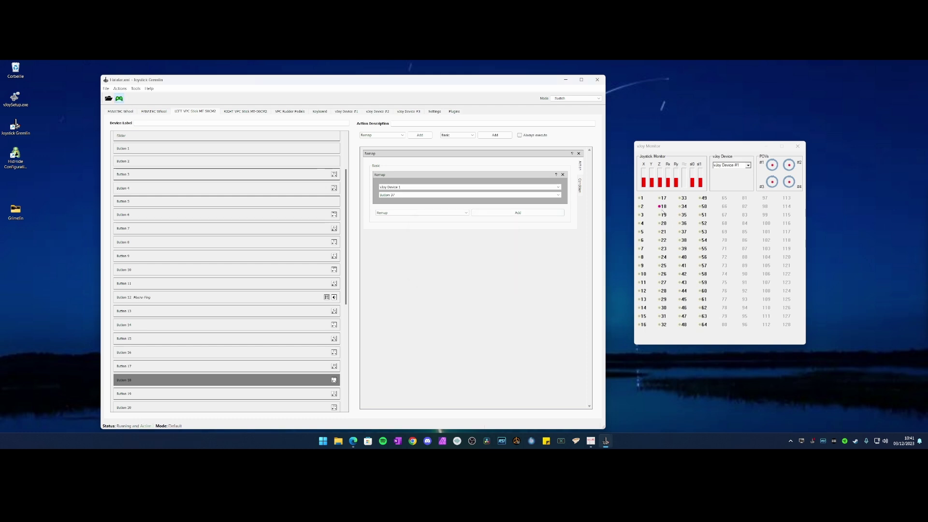
Step: Consult the joystick layout slide in the web browser, and view Button 18's remap in the Default mode
left_click(353, 441)
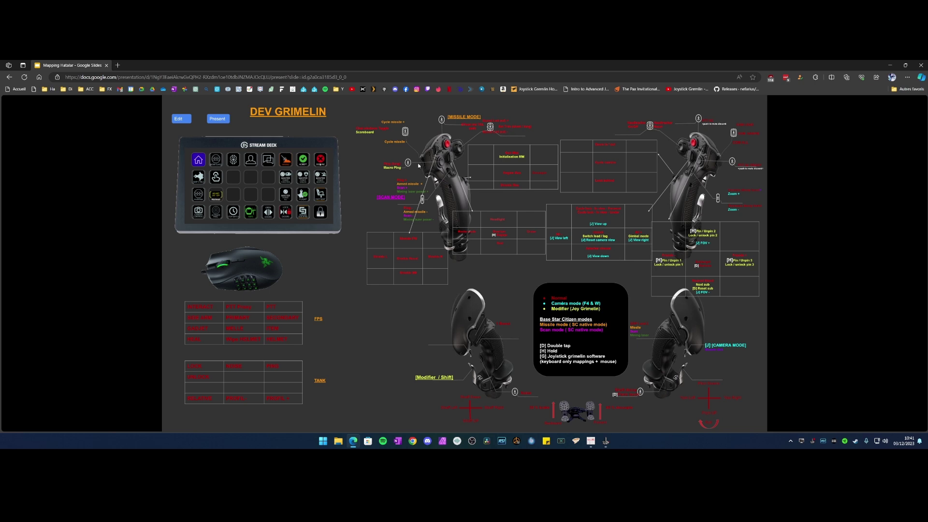
left_click(890, 65)
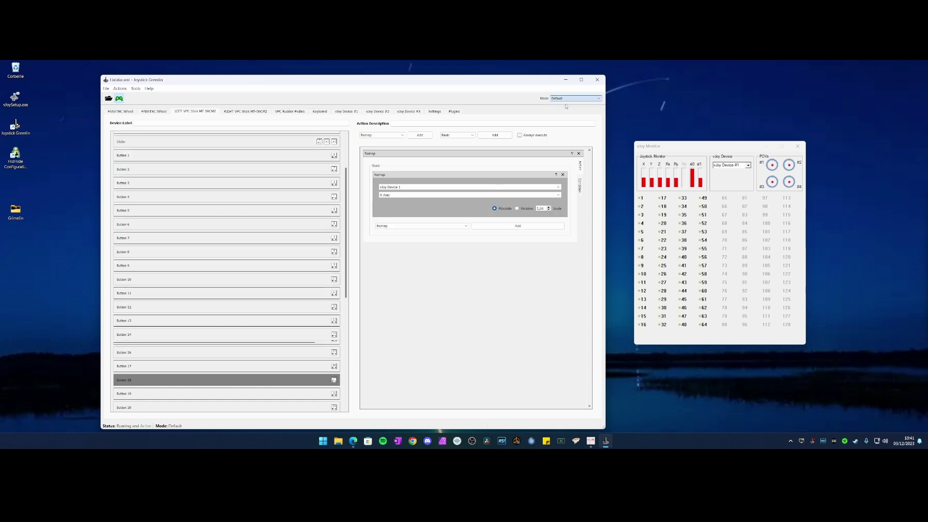
scroll(281, 316, "down", 1)
left_click(160, 357)
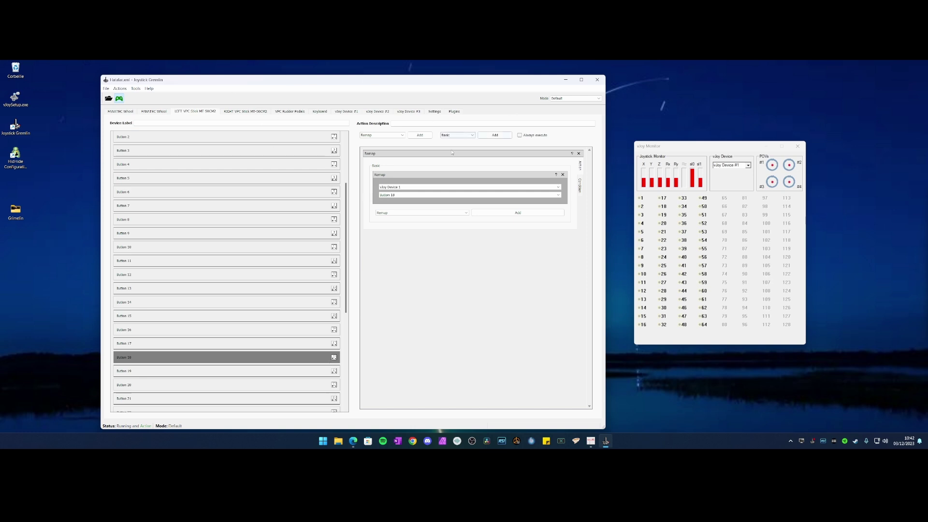
Step: Browse the input lists of the right stick, the second wheel and the left stick
left_click(253, 111)
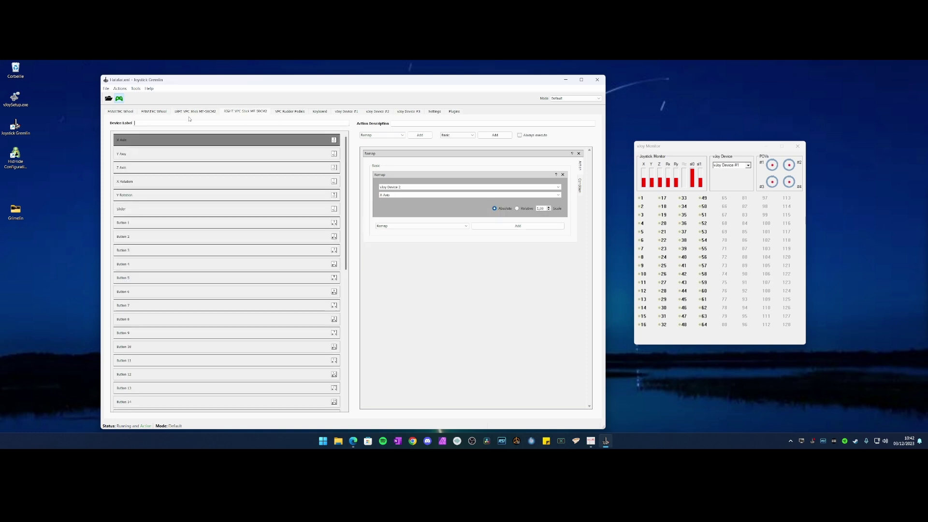
left_click(154, 112)
left_click(246, 112)
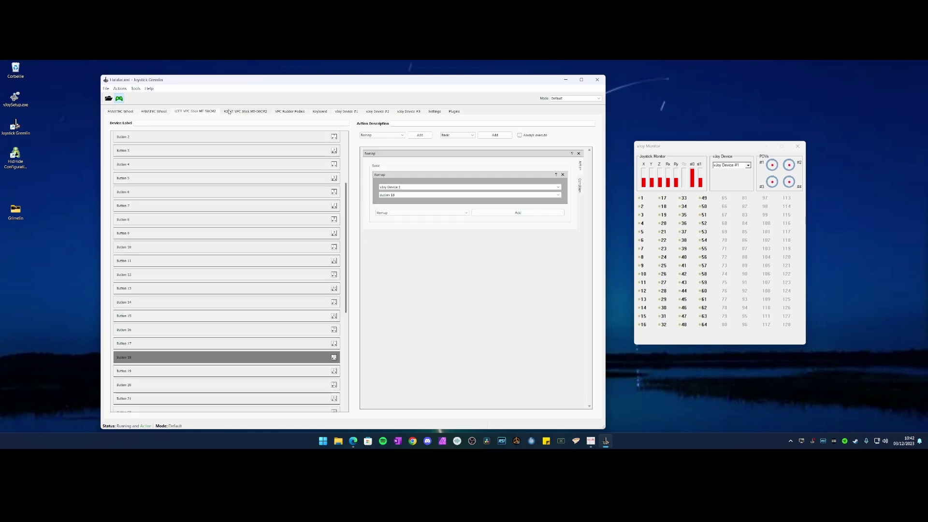